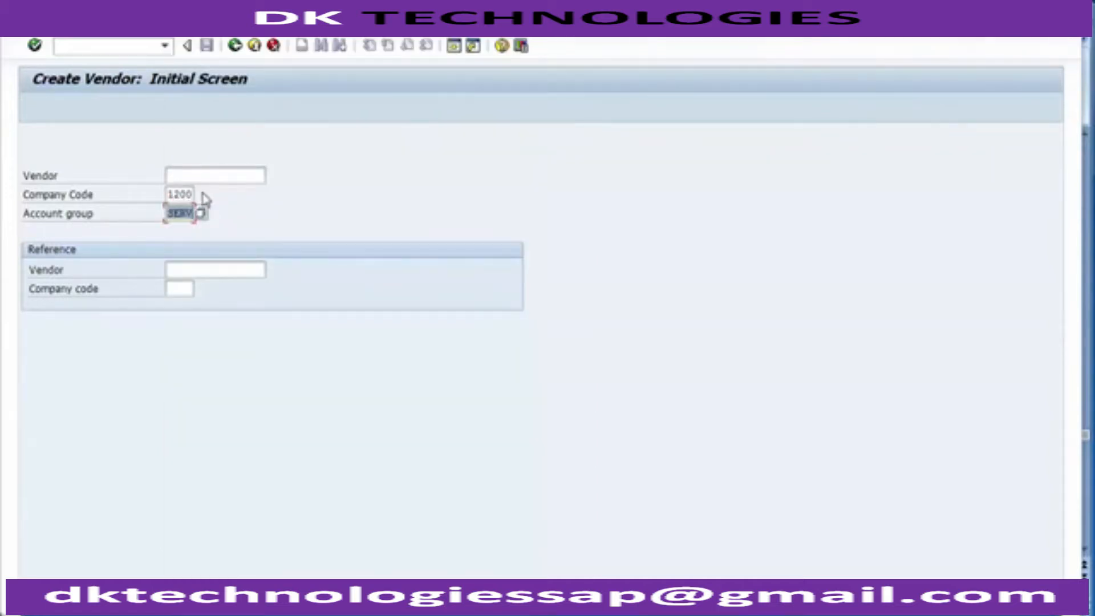
# Step: Continue to the new vendor's address data with company code 1200 and account group SERV, leaving the vendor number blank
pyautogui.click(176, 175)
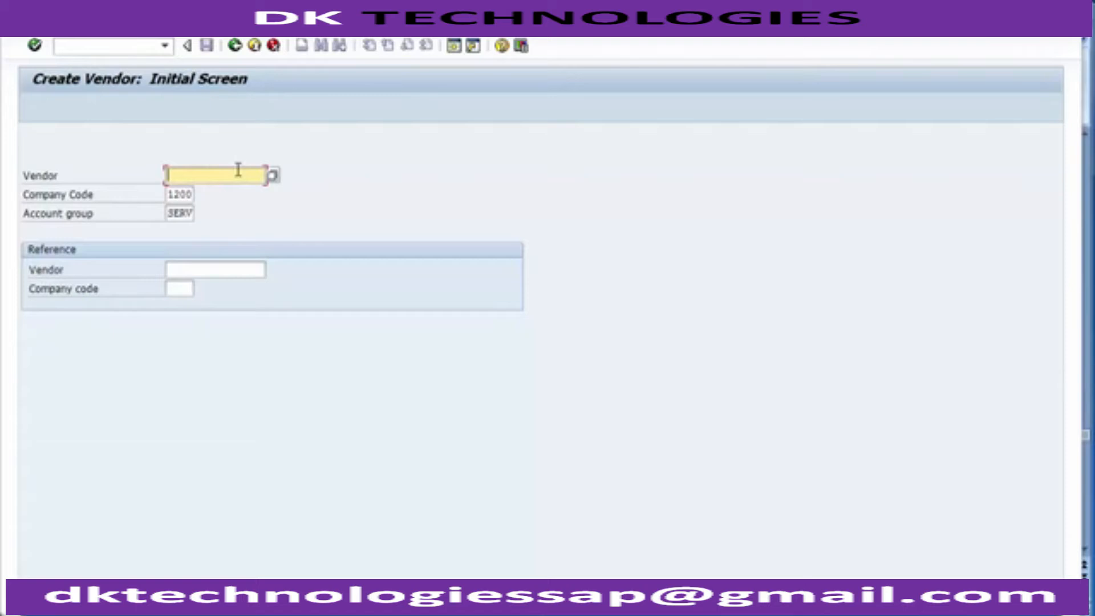
pyautogui.moveTo(169, 213); pyautogui.dragTo(196, 211)
pyautogui.click(236, 207)
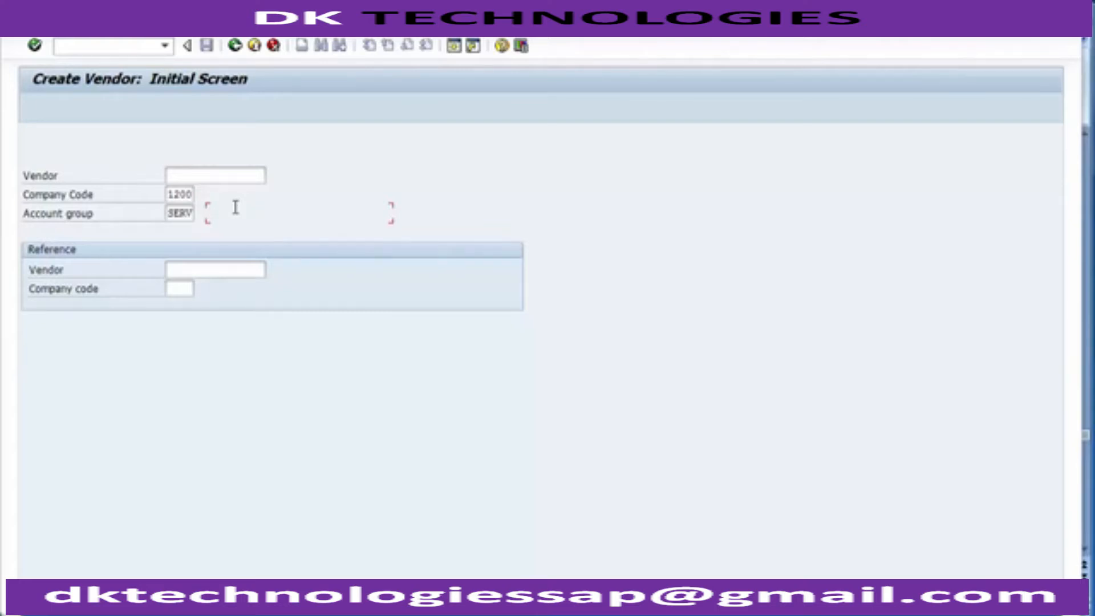
pyautogui.click(203, 177)
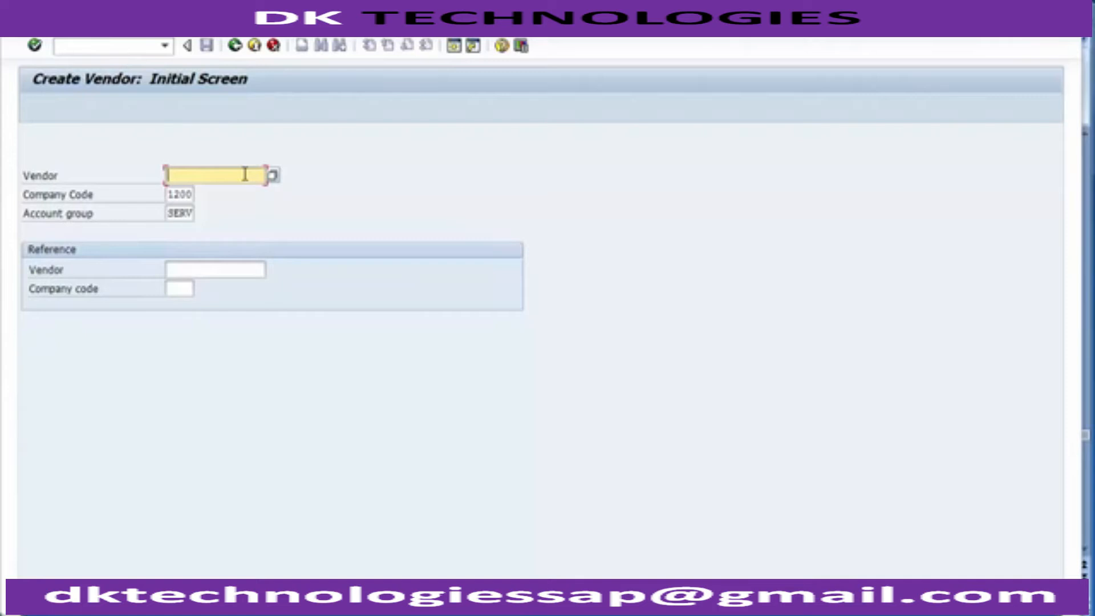
pyautogui.click(192, 195)
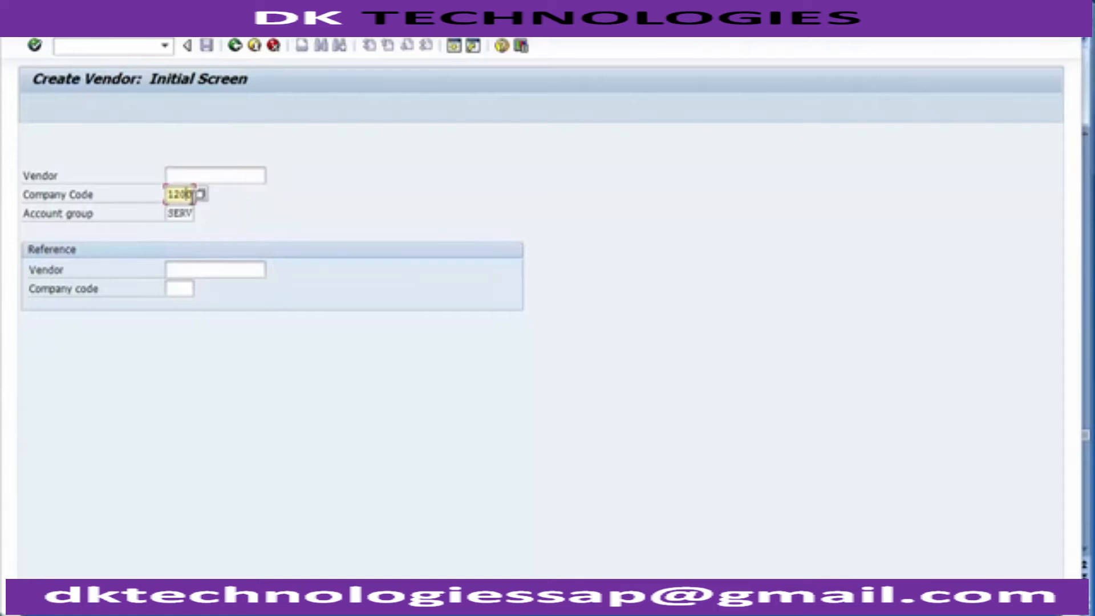
pyautogui.click(194, 213)
pyautogui.click(238, 212)
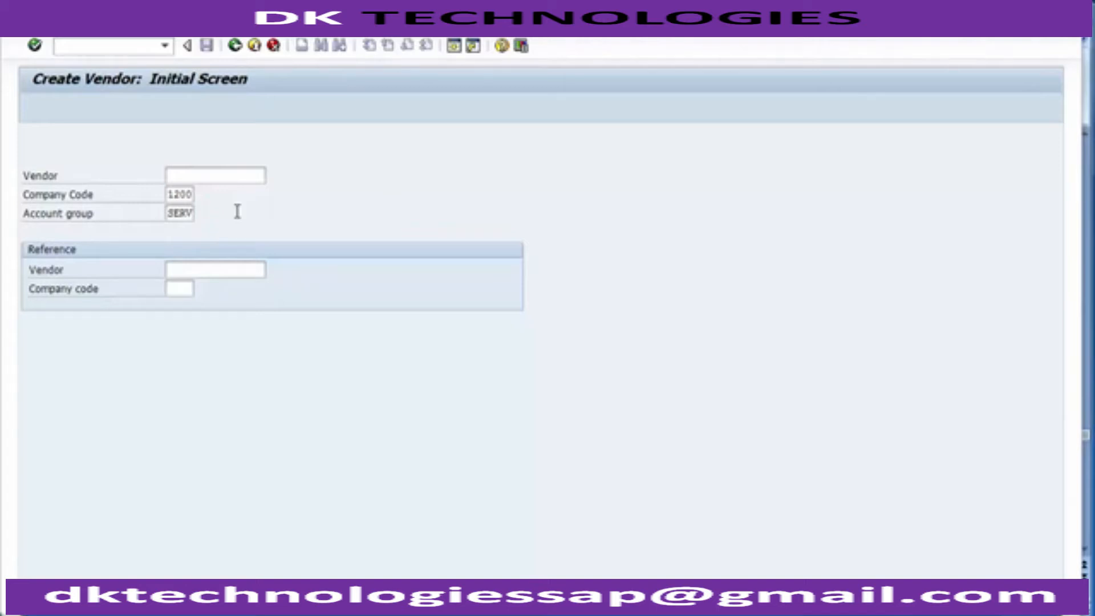
pyautogui.press('Return')
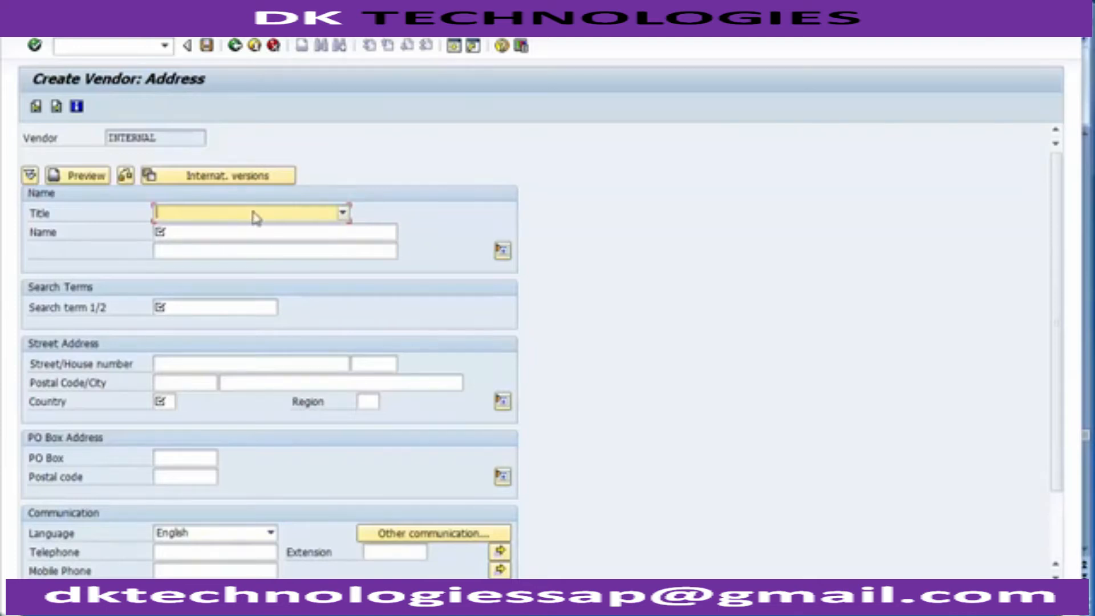
# Step: Set the vendor's title to Company and enter TCS as both the name and the search term
pyautogui.click(277, 215)
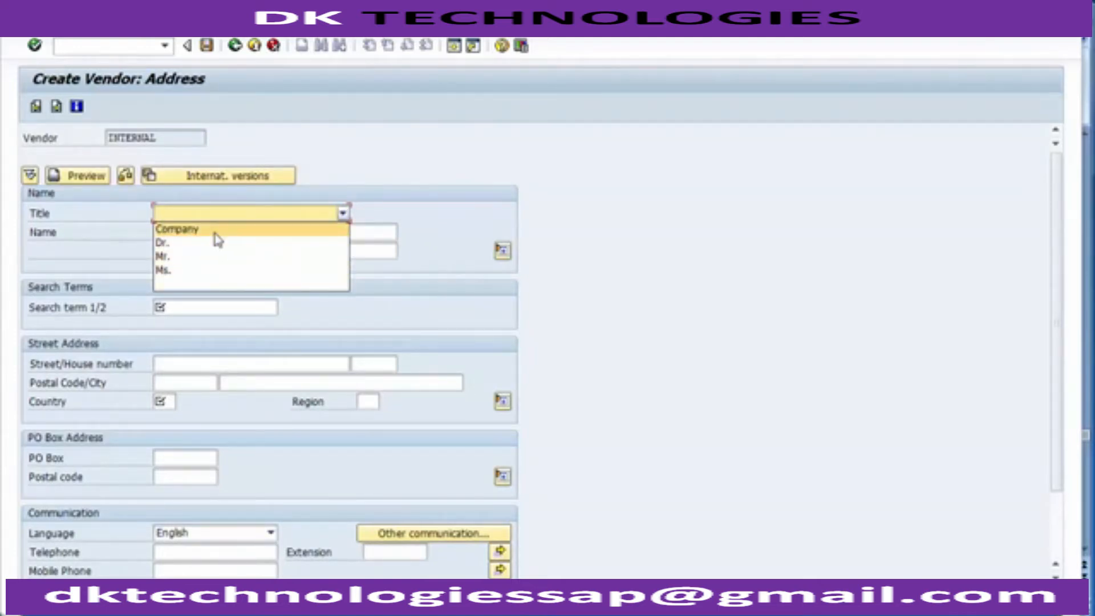
pyautogui.click(216, 232)
pyautogui.click(215, 235)
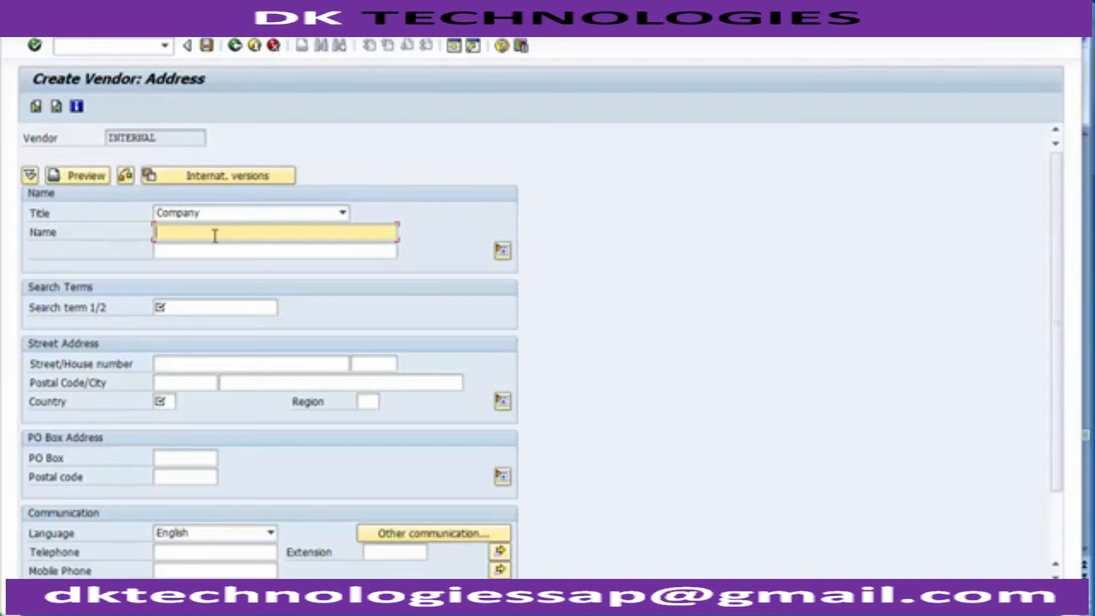
pyautogui.write('TCS')
pyautogui.click(207, 311)
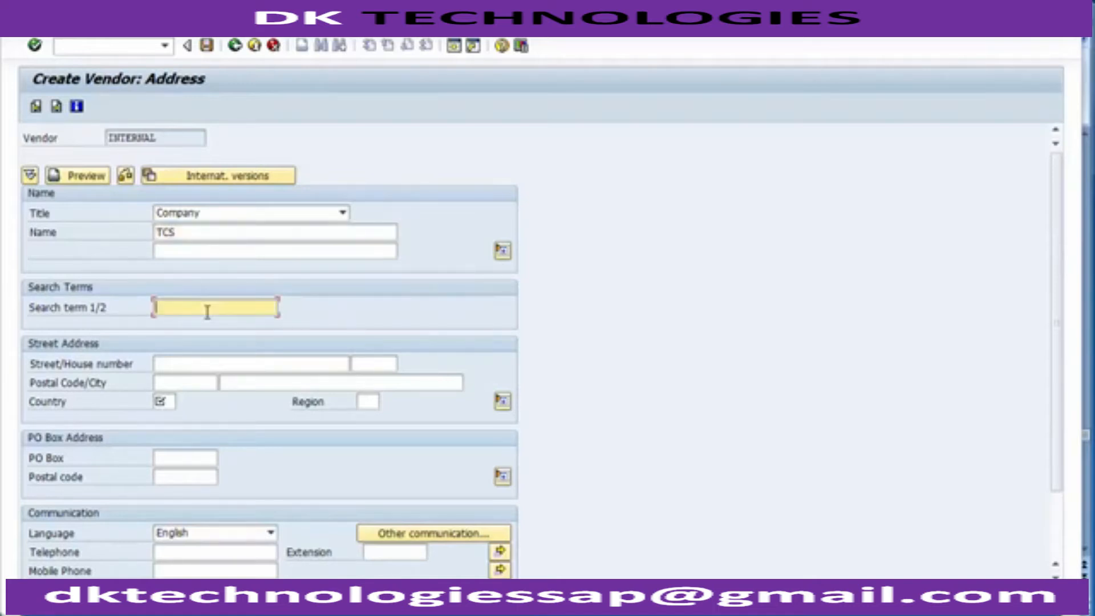
pyautogui.write('TCS')
pyautogui.click(181, 365)
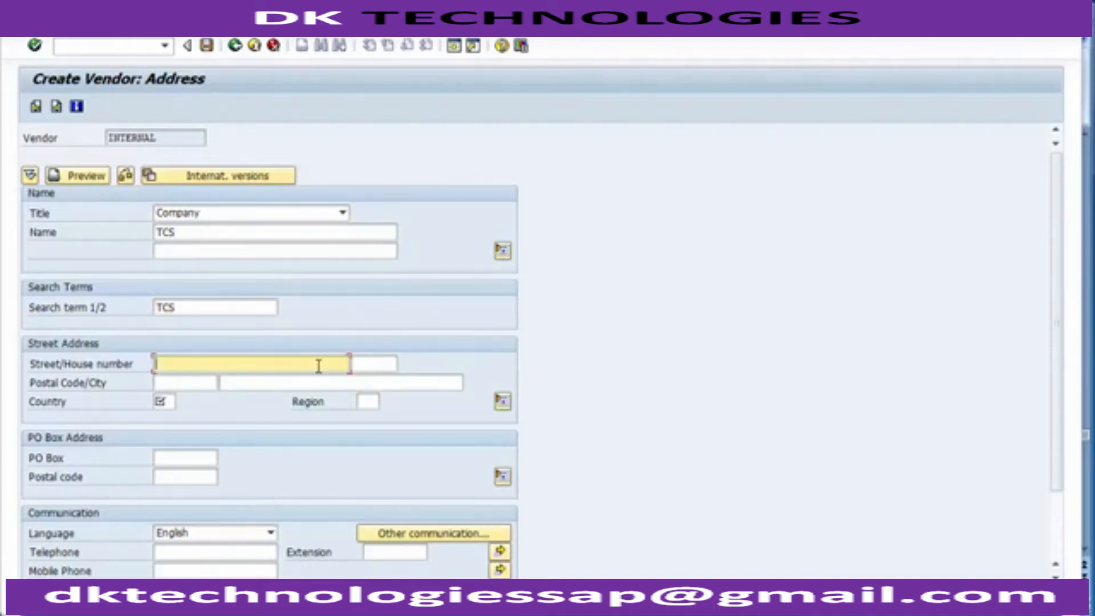
pyautogui.click(206, 387)
pyautogui.click(254, 383)
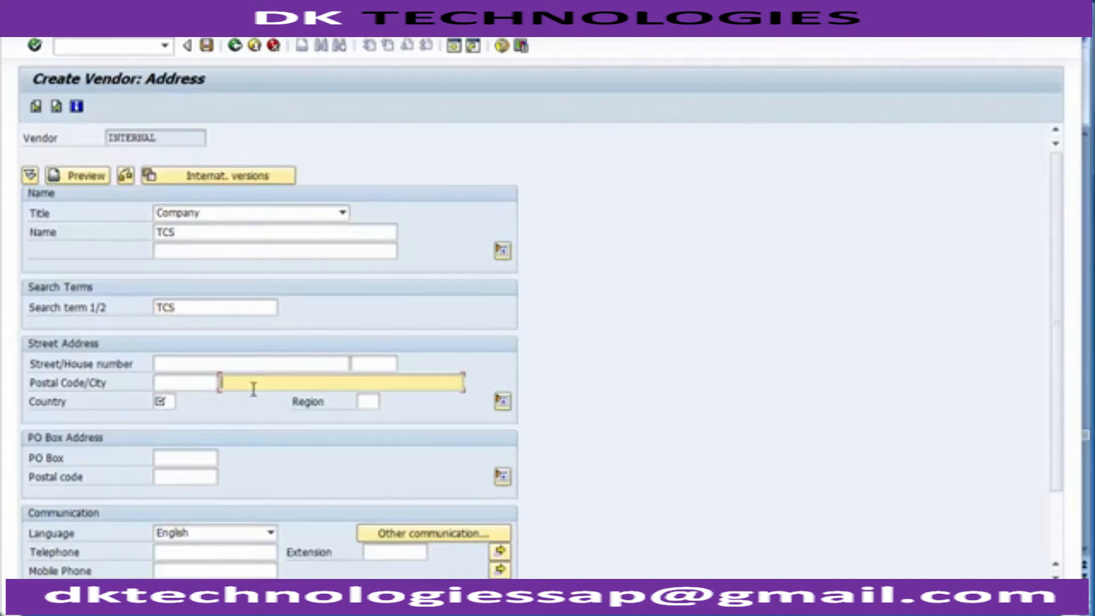
pyautogui.click(199, 380)
pyautogui.click(186, 365)
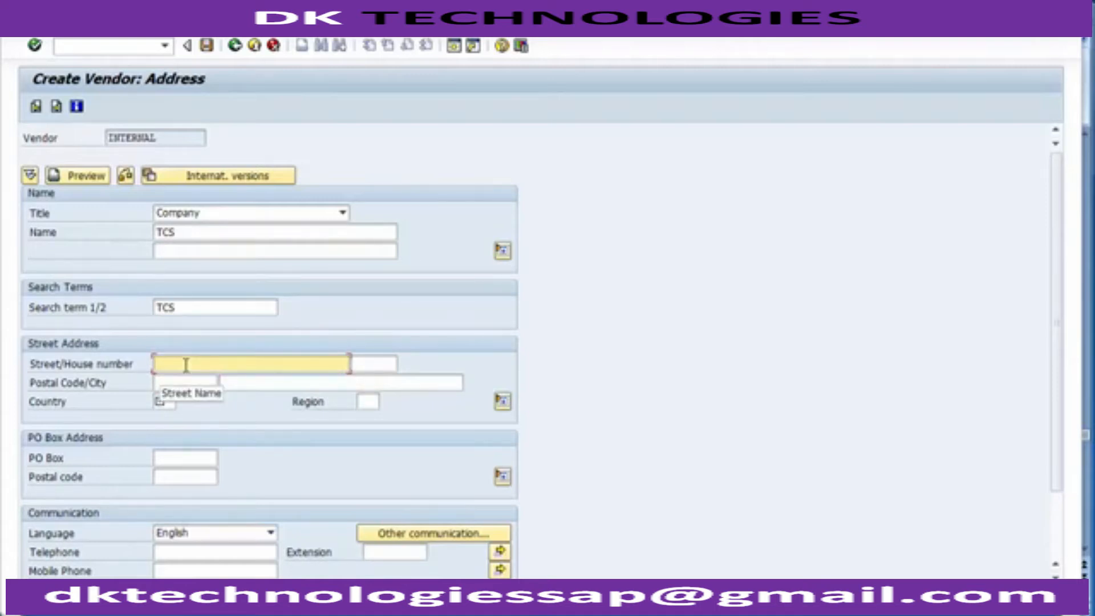
pyautogui.click(240, 384)
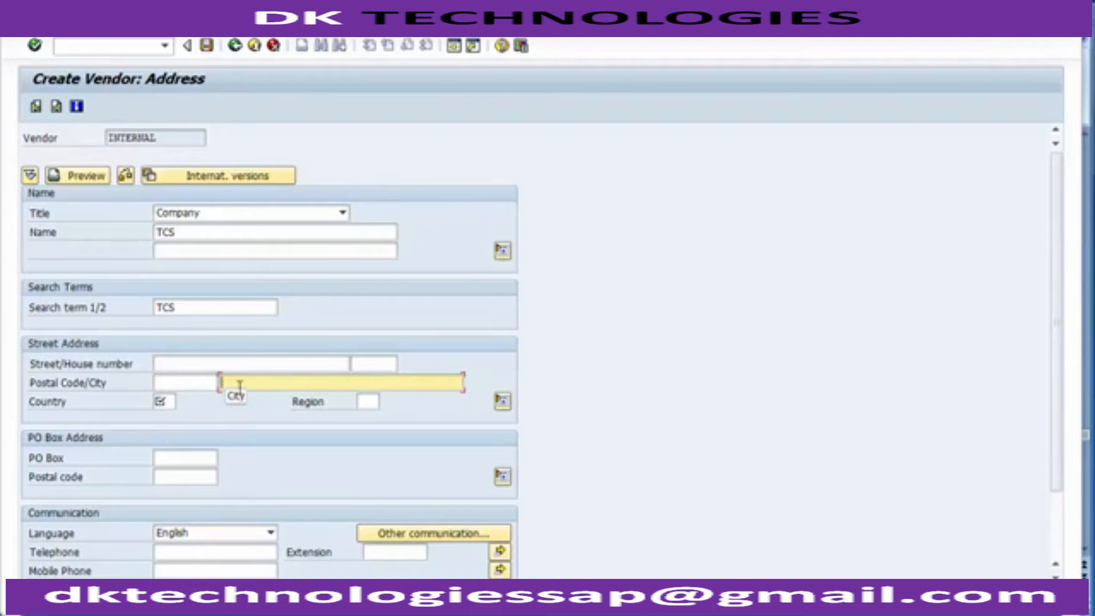
pyautogui.click(172, 402)
pyautogui.click(171, 383)
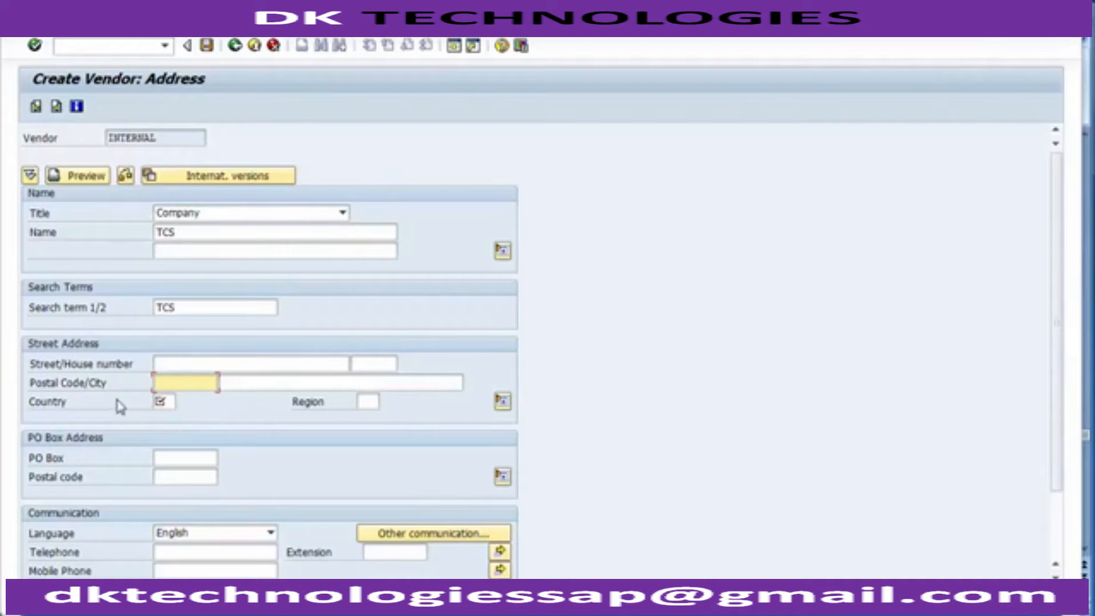
pyautogui.click(65, 403)
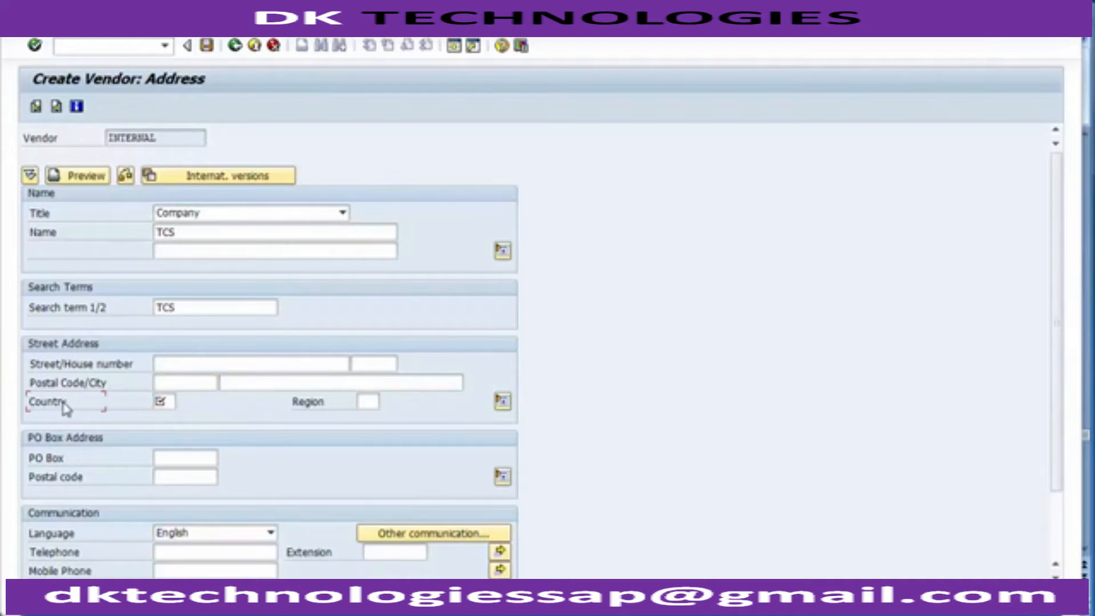
# Step: Set the country in the vendor's street address to US (United States) from the list of possible countries
pyautogui.click(172, 403)
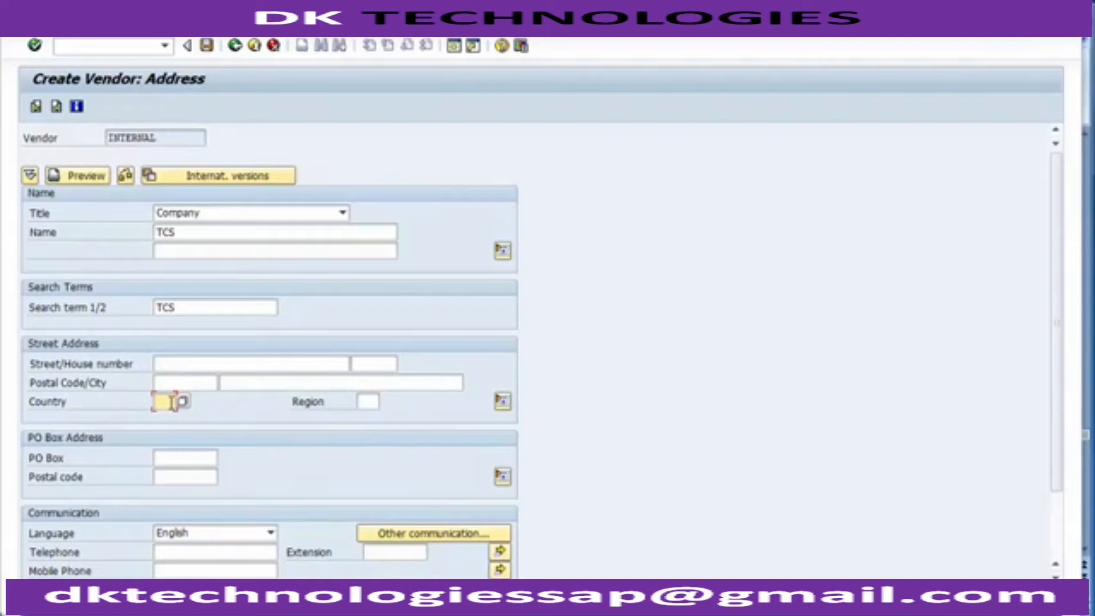
pyautogui.press('F4')
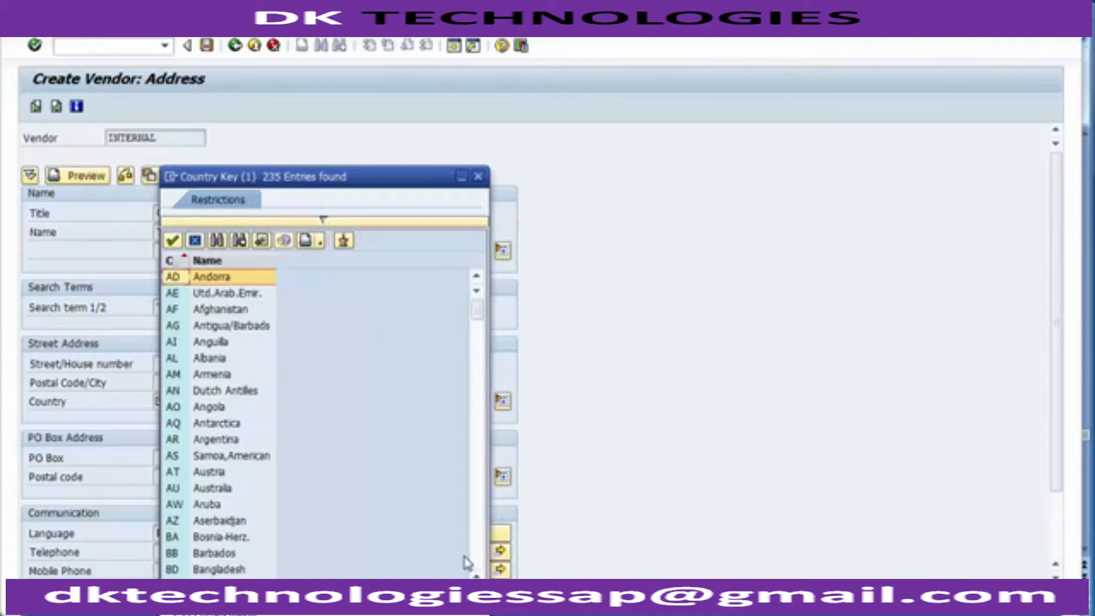
pyautogui.scroll(-13, 467, 562)
pyautogui.scroll(-20, 475, 564)
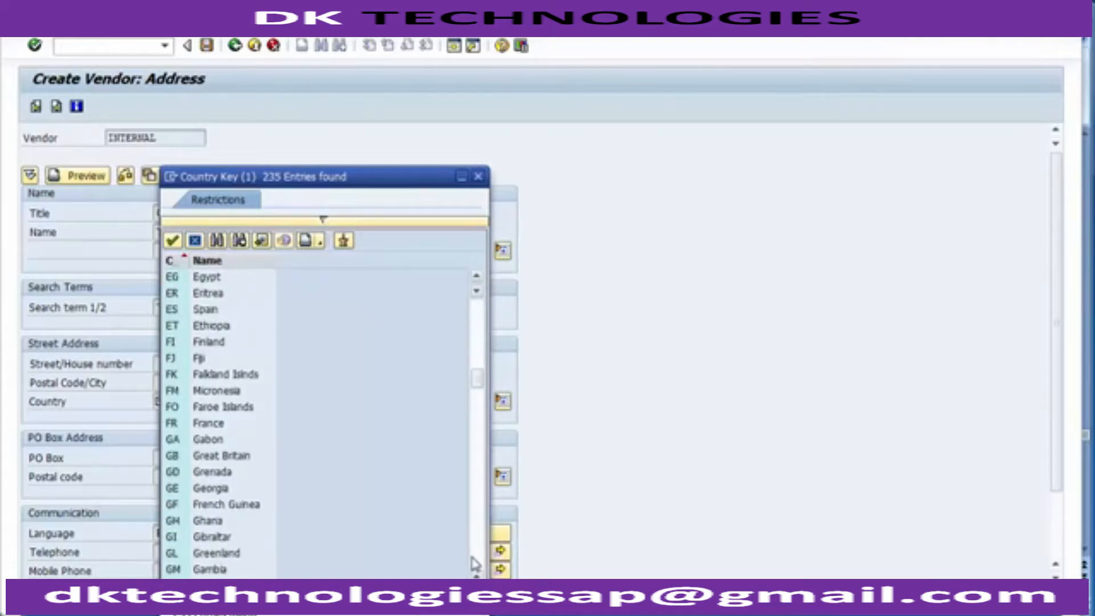
pyautogui.scroll(-20, 475, 565)
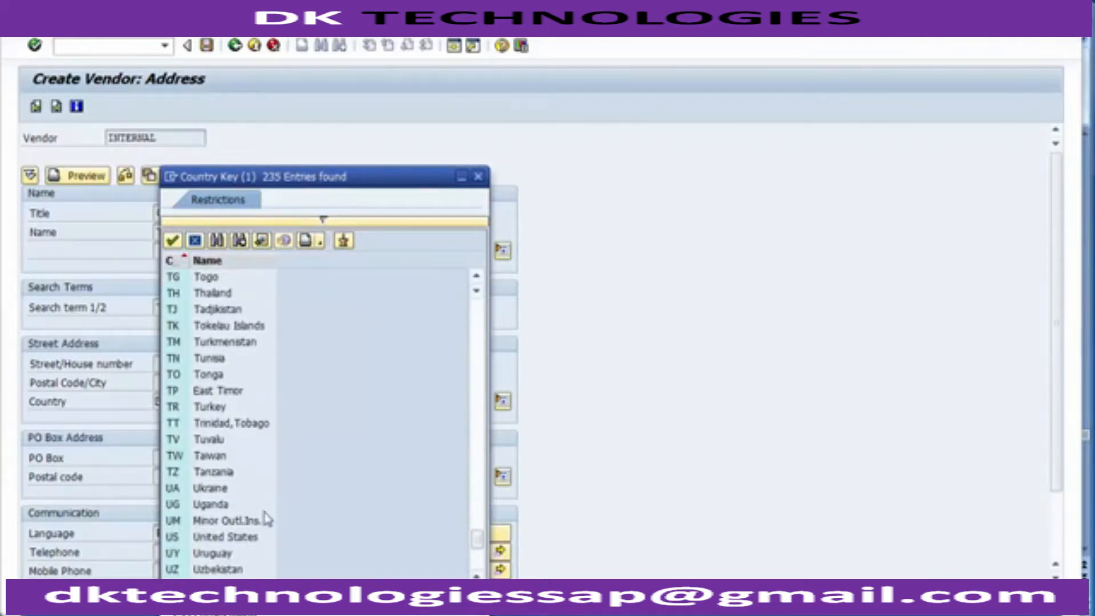
pyautogui.click(222, 538)
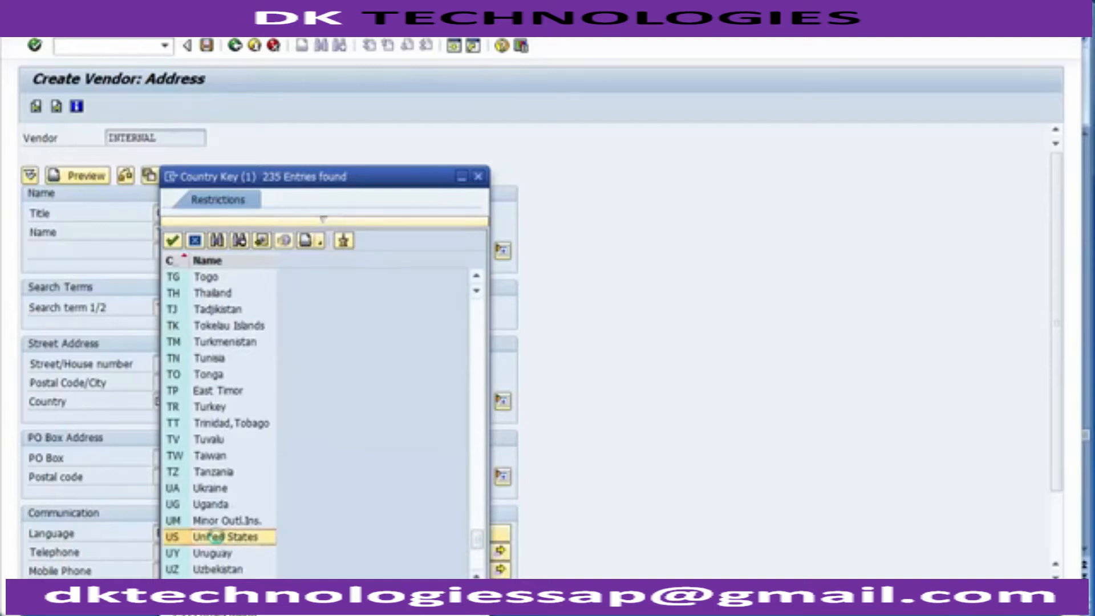
pyautogui.doubleClick(222, 538)
# Step: Choose NY (New York) from the possible values as the region in the street address
pyautogui.click(373, 403)
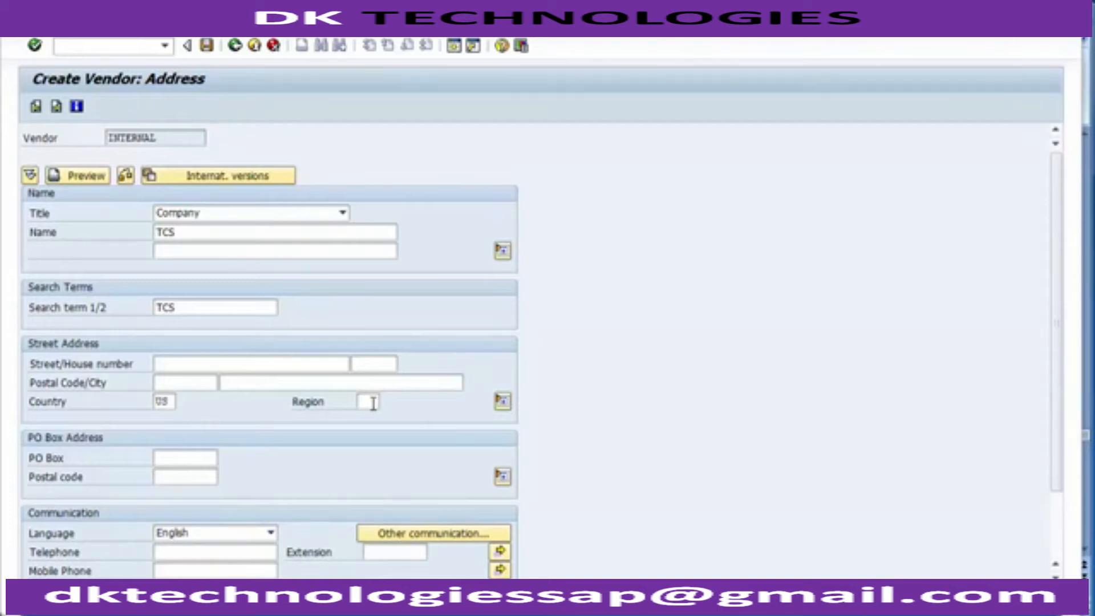
pyautogui.press('F4')
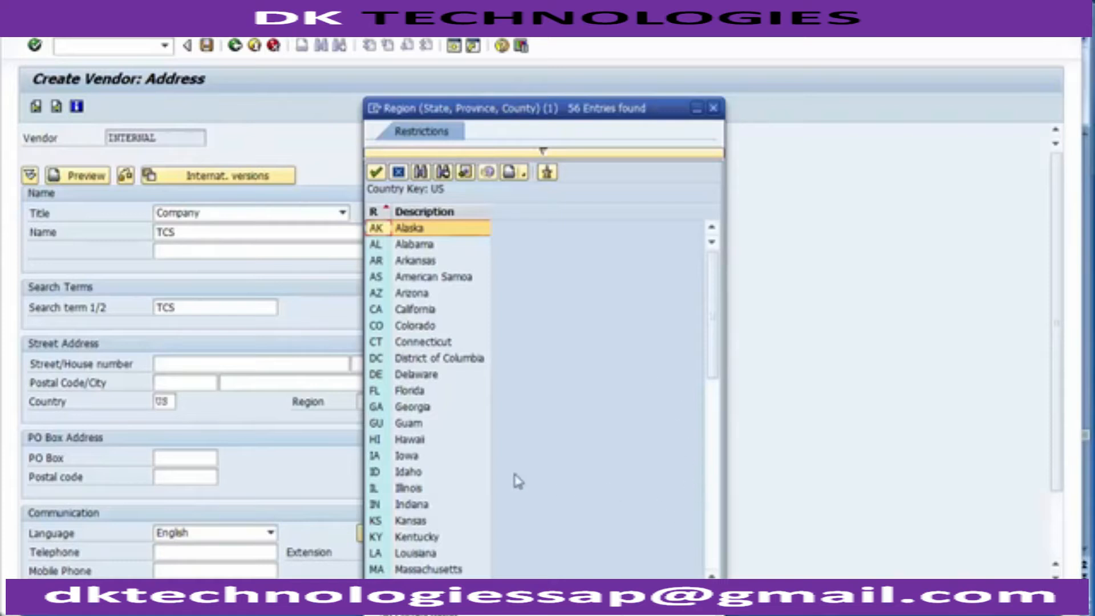
pyautogui.click(713, 553)
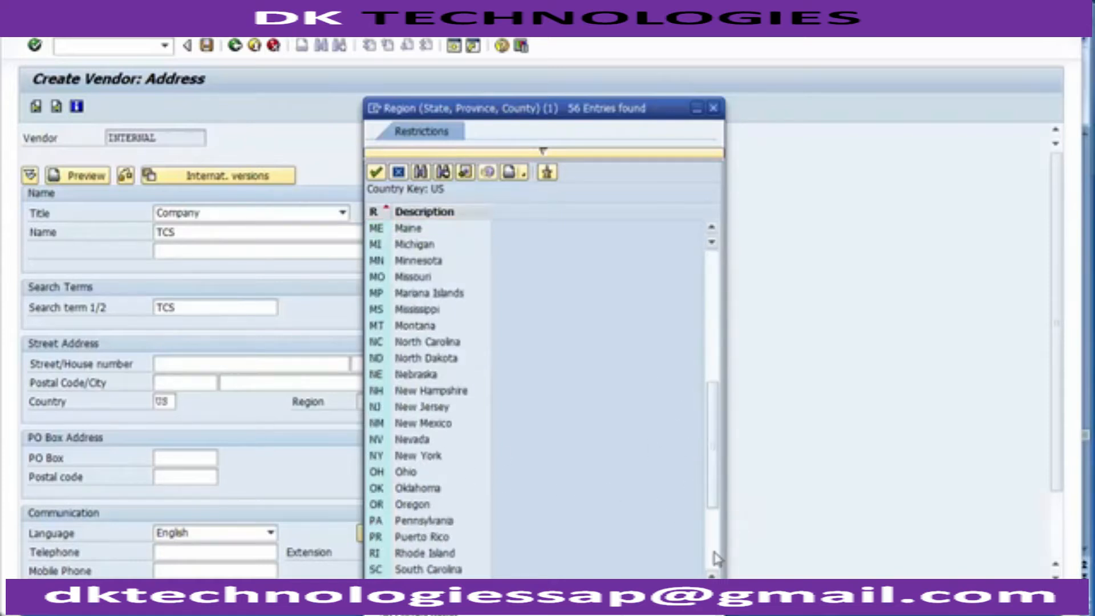
pyautogui.doubleClick(419, 457)
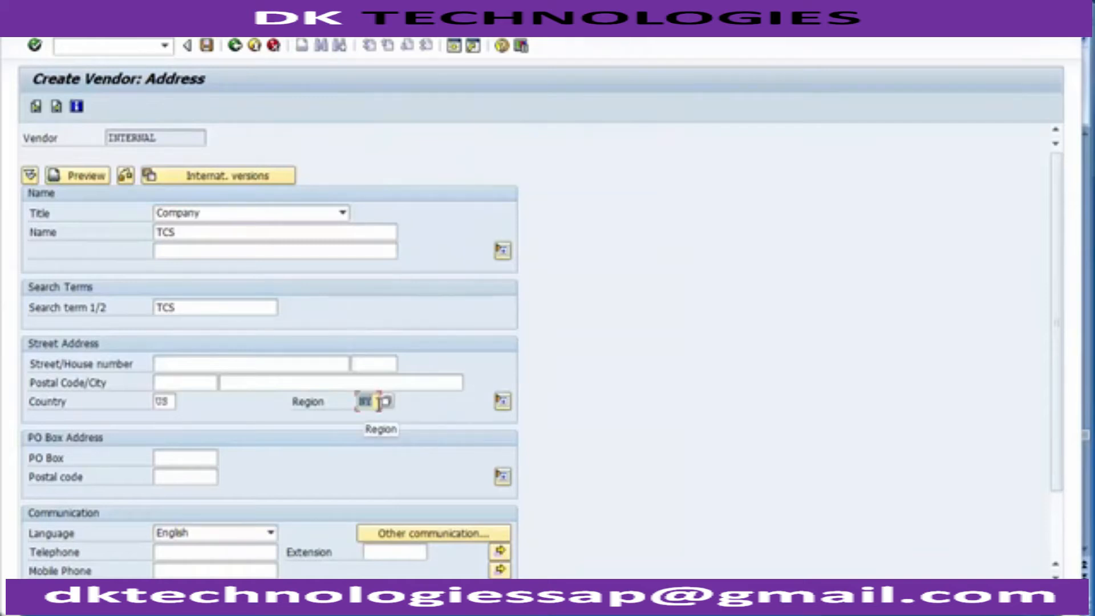
# Step: Fill in the street/house number of the vendor's address and enter New york as the city, leaving the postal code blank
pyautogui.click(217, 368)
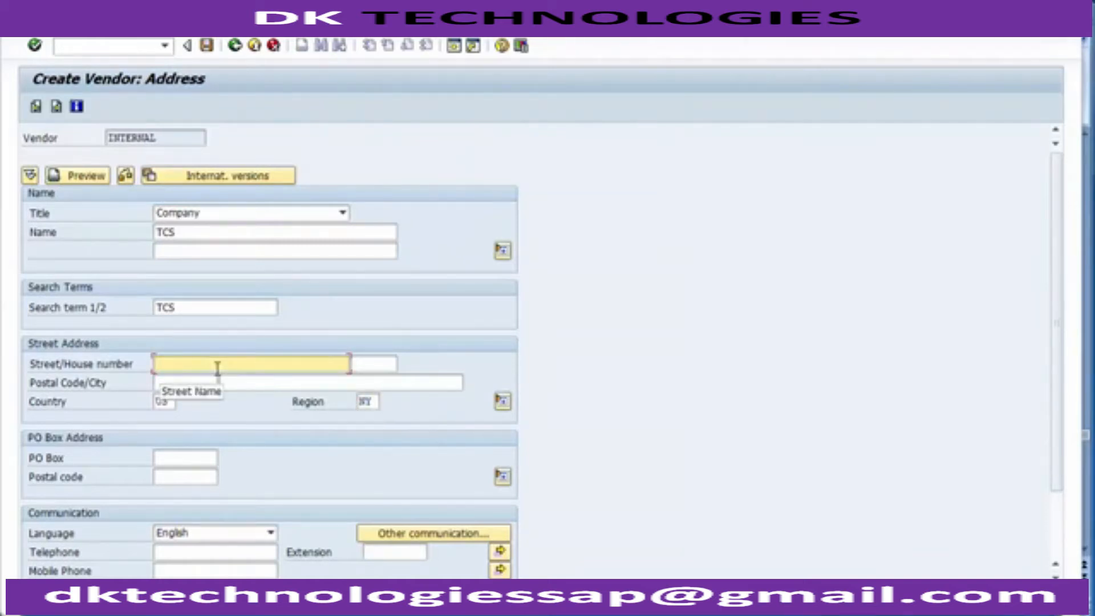
pyautogui.write('211')
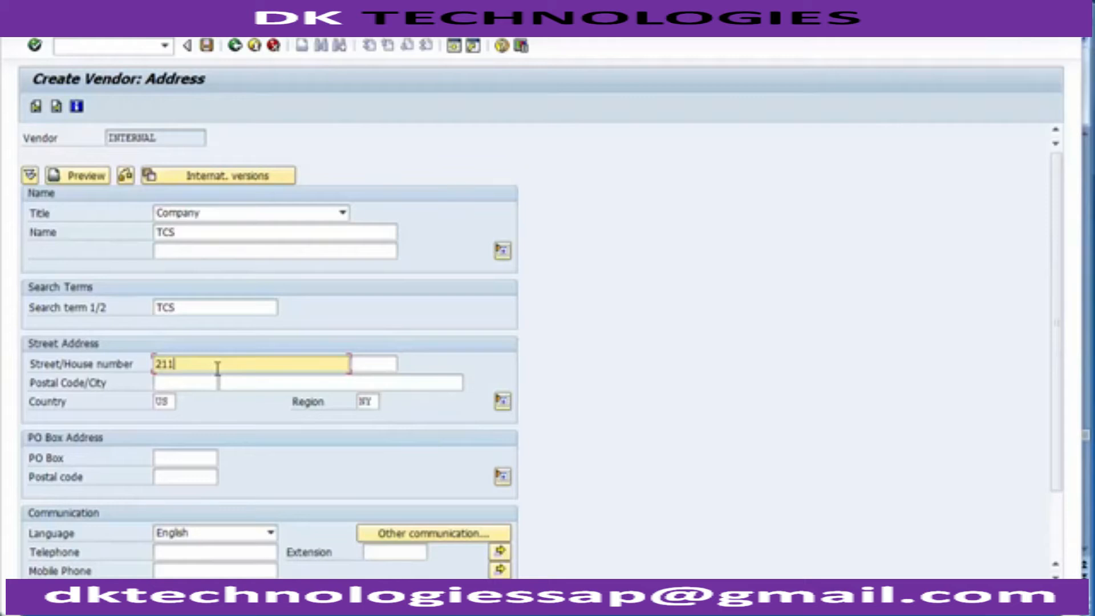
pyautogui.click(188, 385)
pyautogui.click(246, 387)
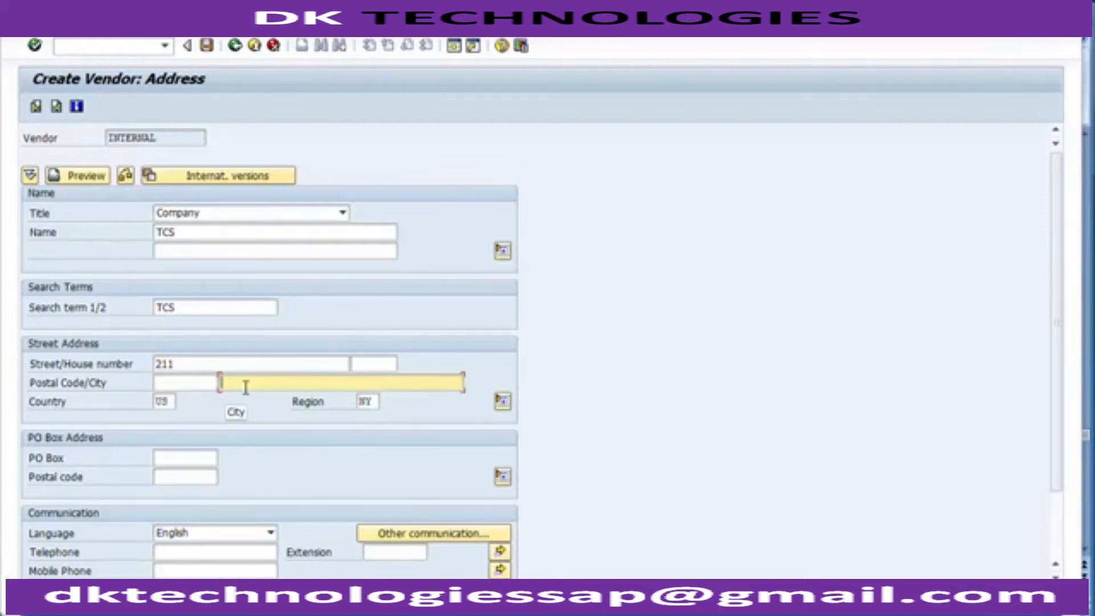
pyautogui.write('New york')
pyautogui.click(164, 402)
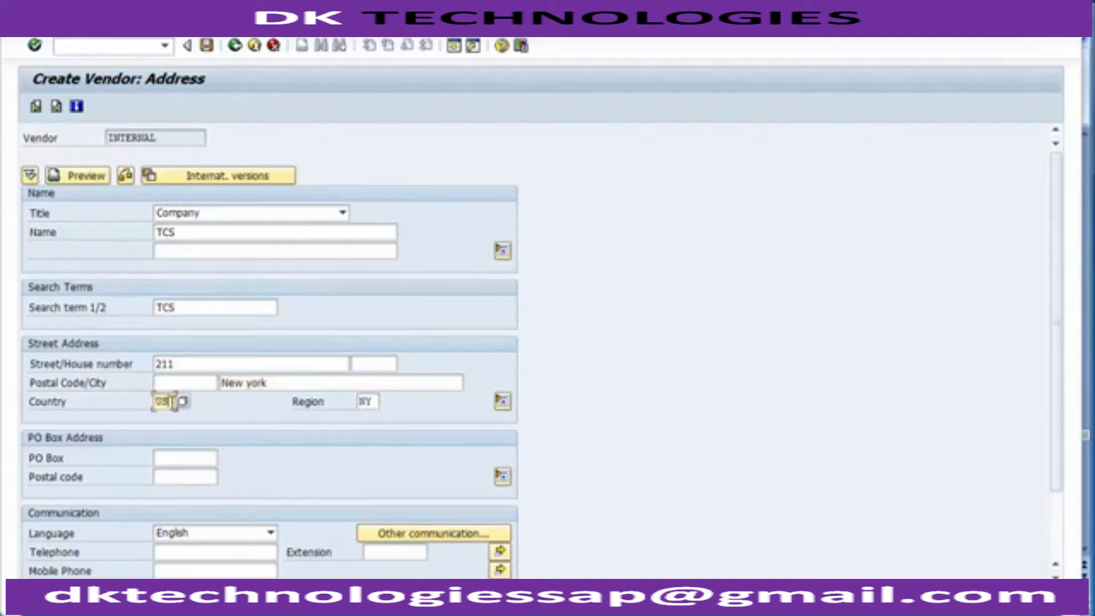
pyautogui.click(220, 404)
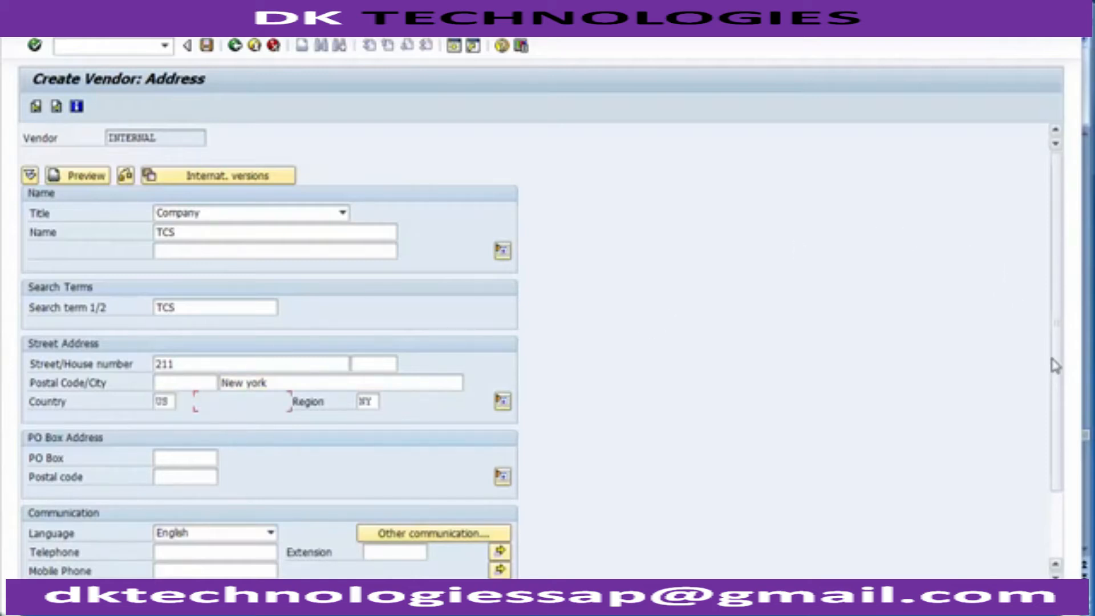
# Step: Review the communication fields without filling them in, and continue to the vendor's control data
pyautogui.moveTo(1056, 365); pyautogui.dragTo(1056, 529)
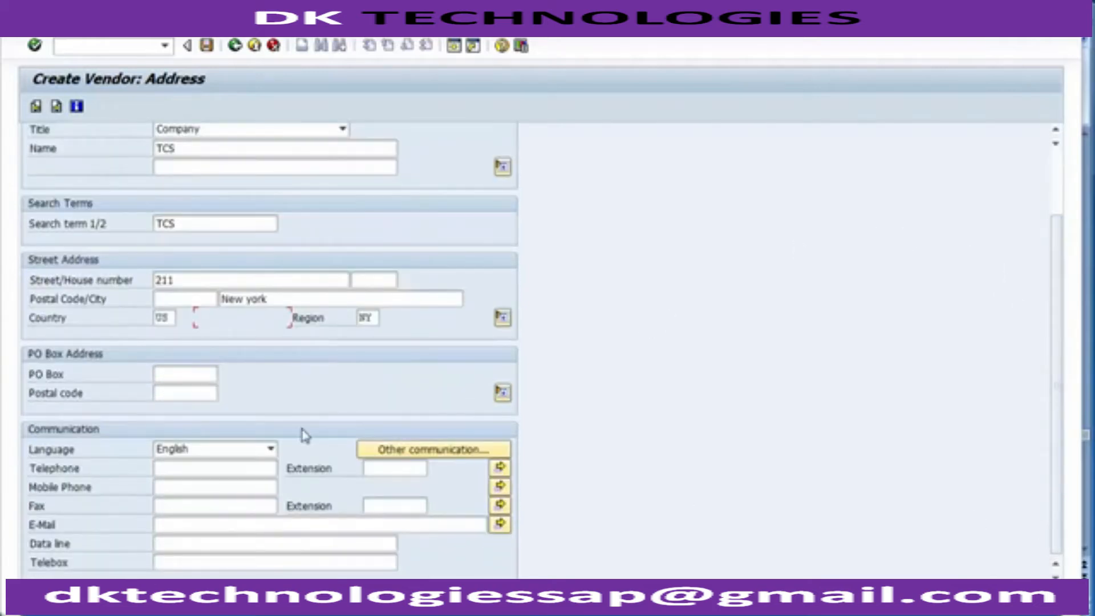
pyautogui.click(221, 467)
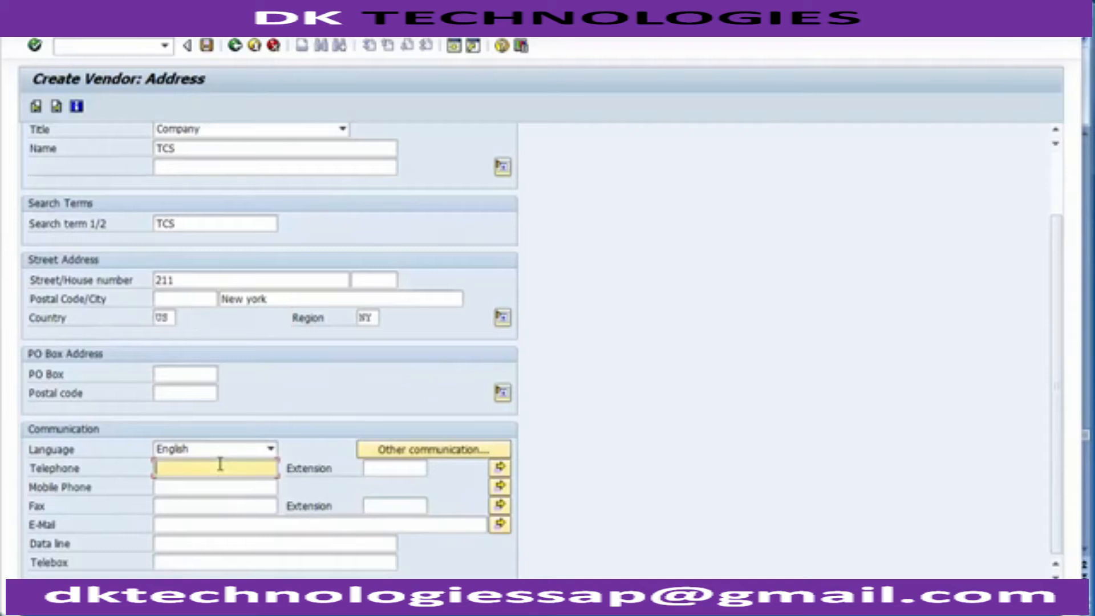
pyautogui.click(215, 490)
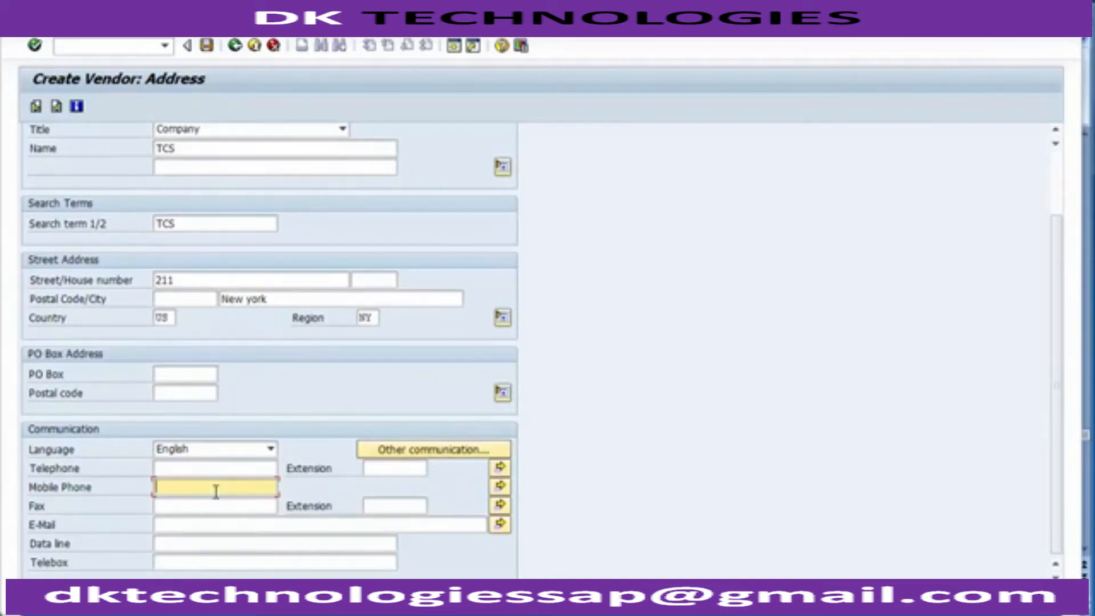
pyautogui.click(216, 524)
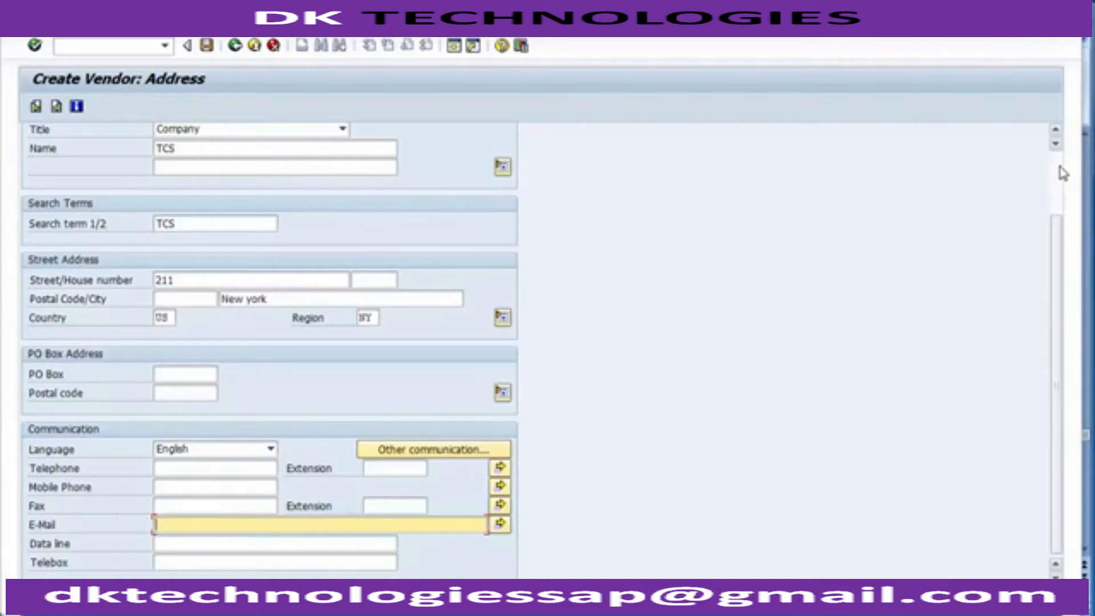
pyautogui.scroll(3, 1060, 168)
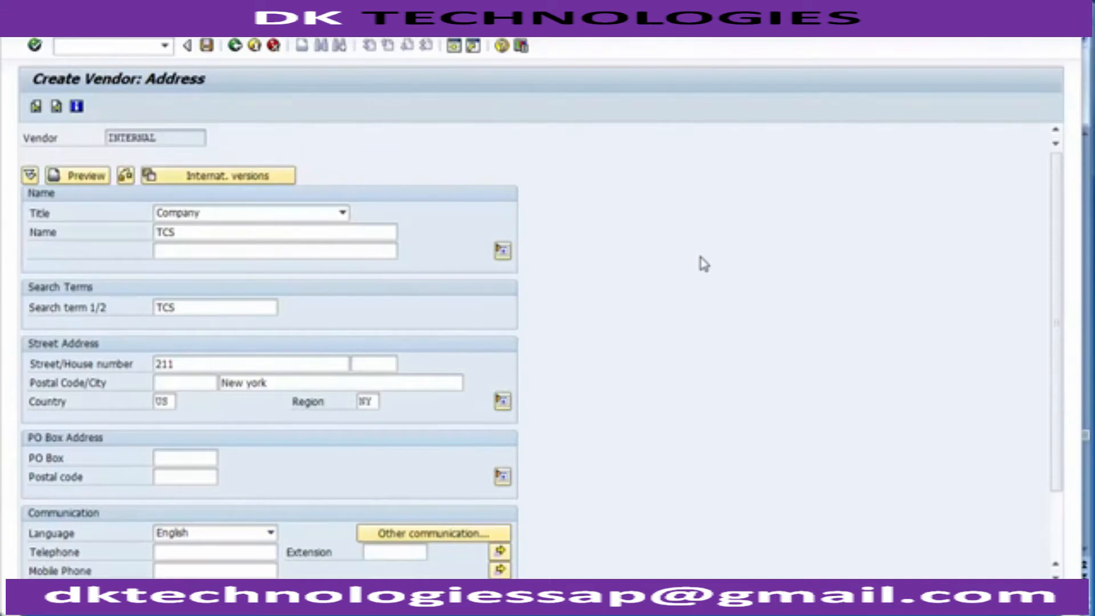
pyautogui.press('Return')
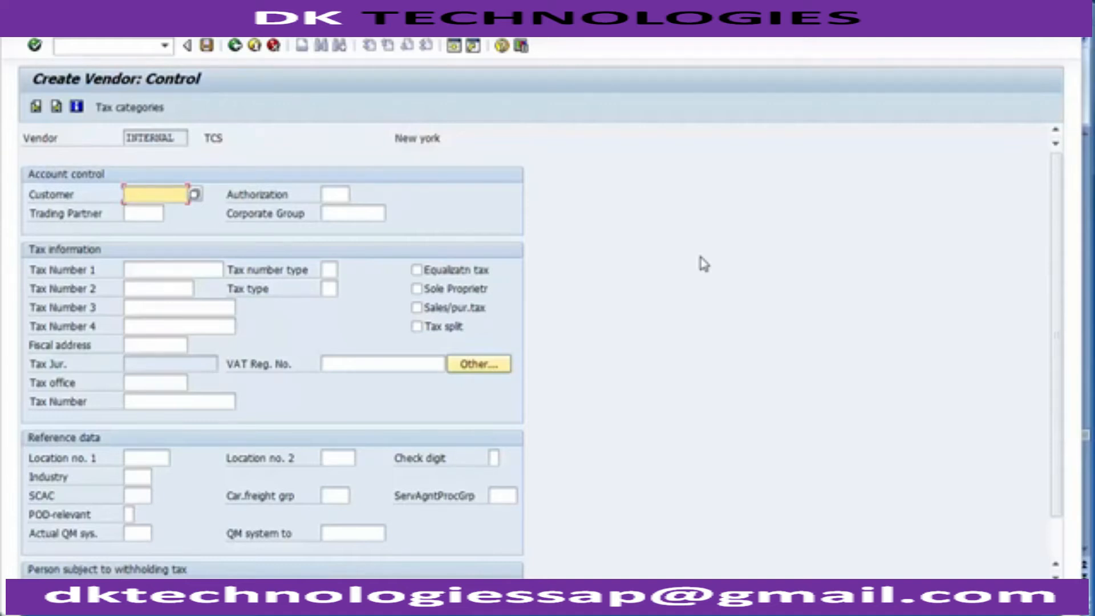
# Step: Leave the vendor's control data and bank details blank, and continue to the contact persons
pyautogui.press('Return')
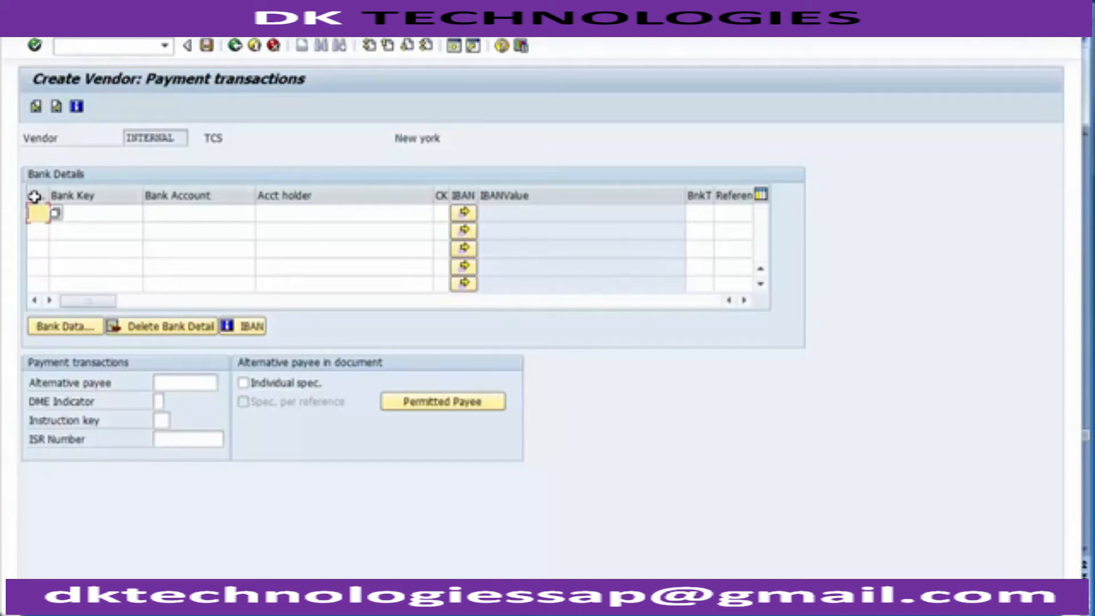
pyautogui.click(77, 210)
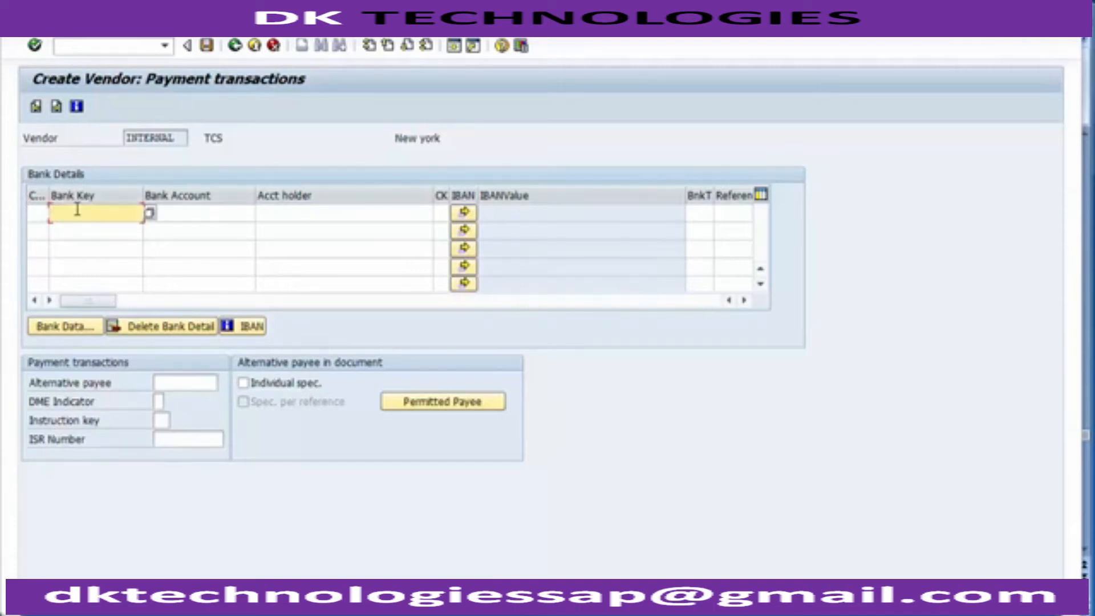
pyautogui.click(199, 213)
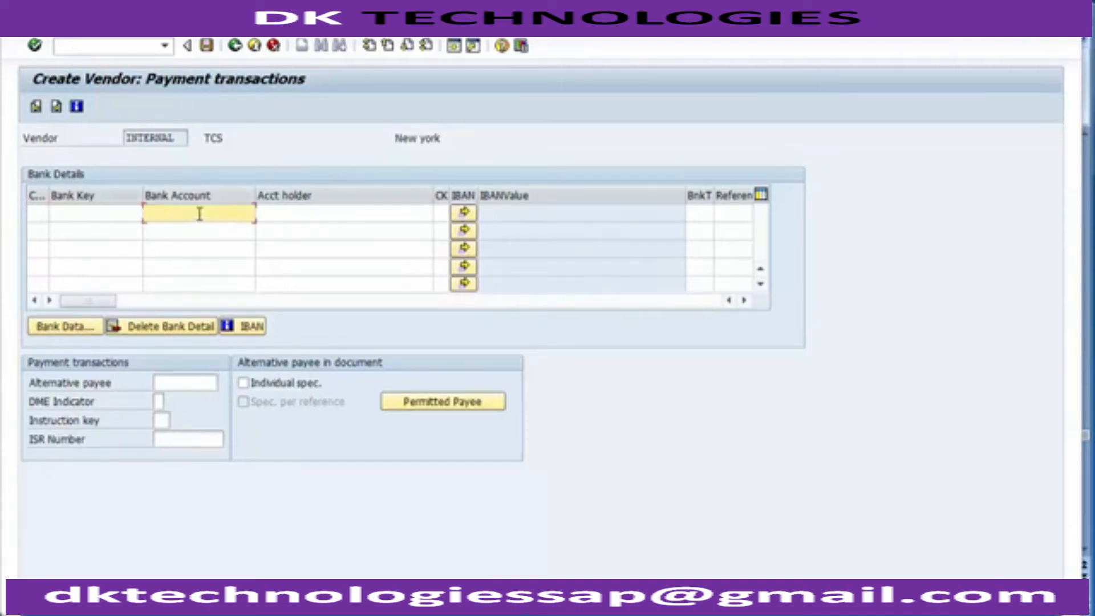
pyautogui.click(315, 212)
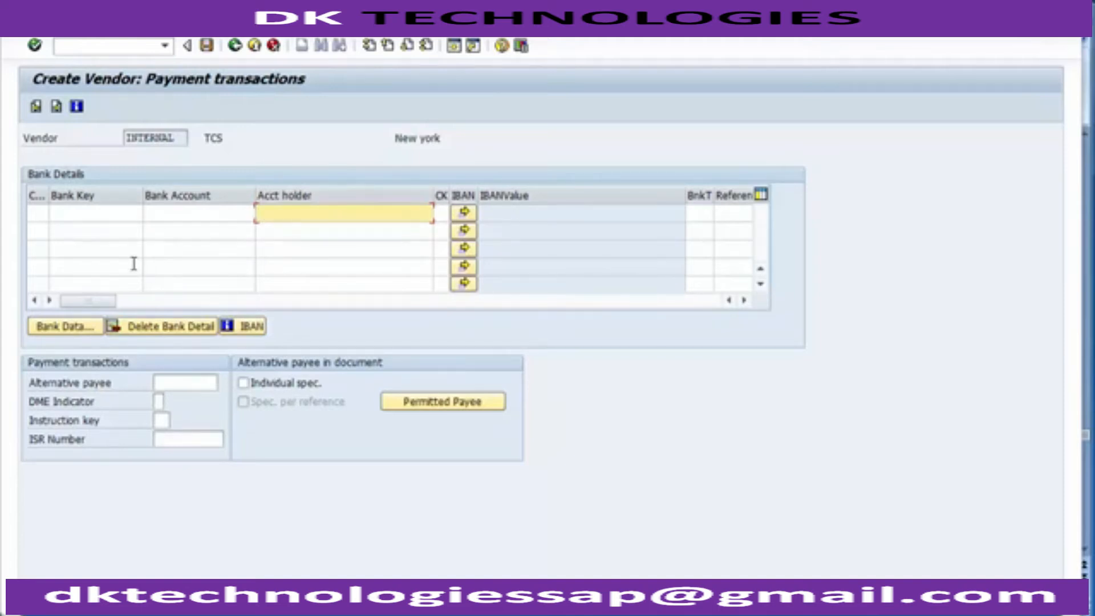
pyautogui.press('Return')
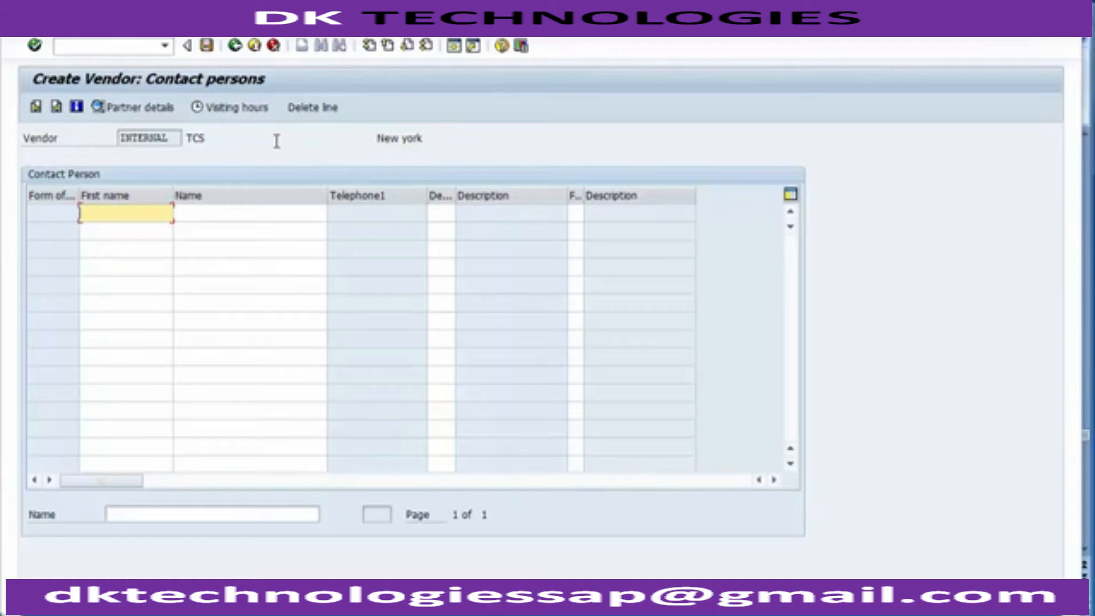
# Step: Review the contact person table's columns without filling them in, and continue to the vendor's accounting information
pyautogui.click(349, 209)
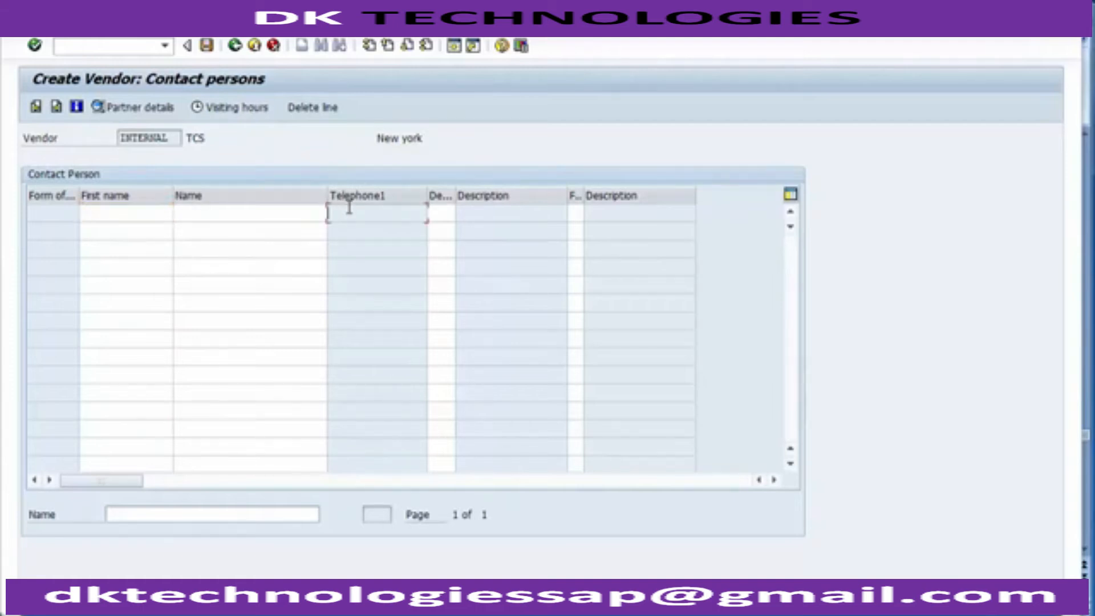
pyautogui.click(500, 211)
pyautogui.click(775, 480)
pyautogui.click(774, 480)
pyautogui.click(774, 480)
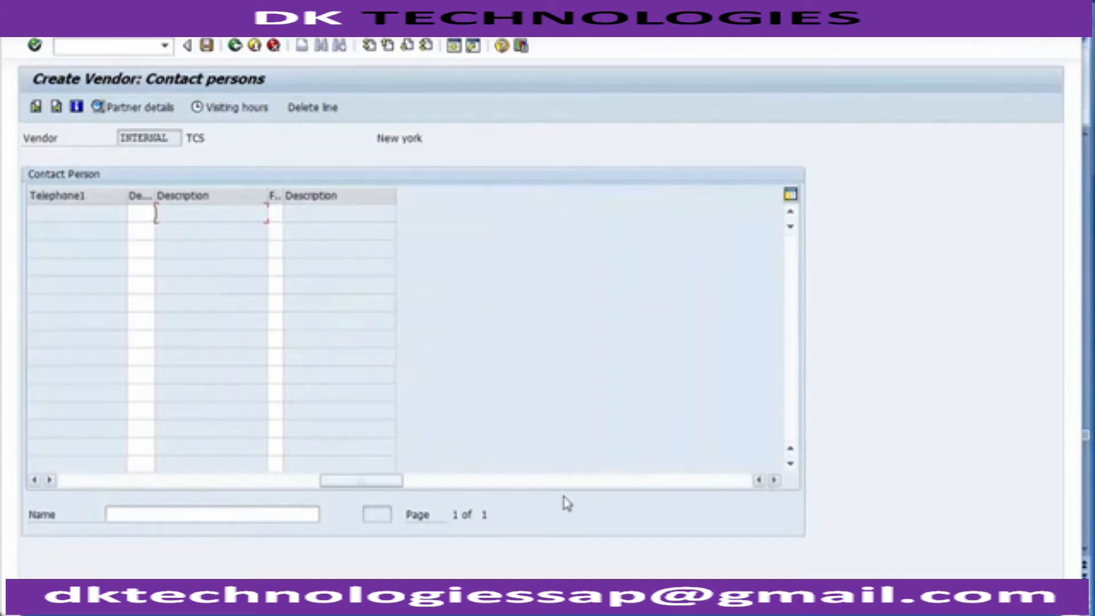
pyautogui.click(34, 480)
pyautogui.click(34, 479)
pyautogui.click(34, 480)
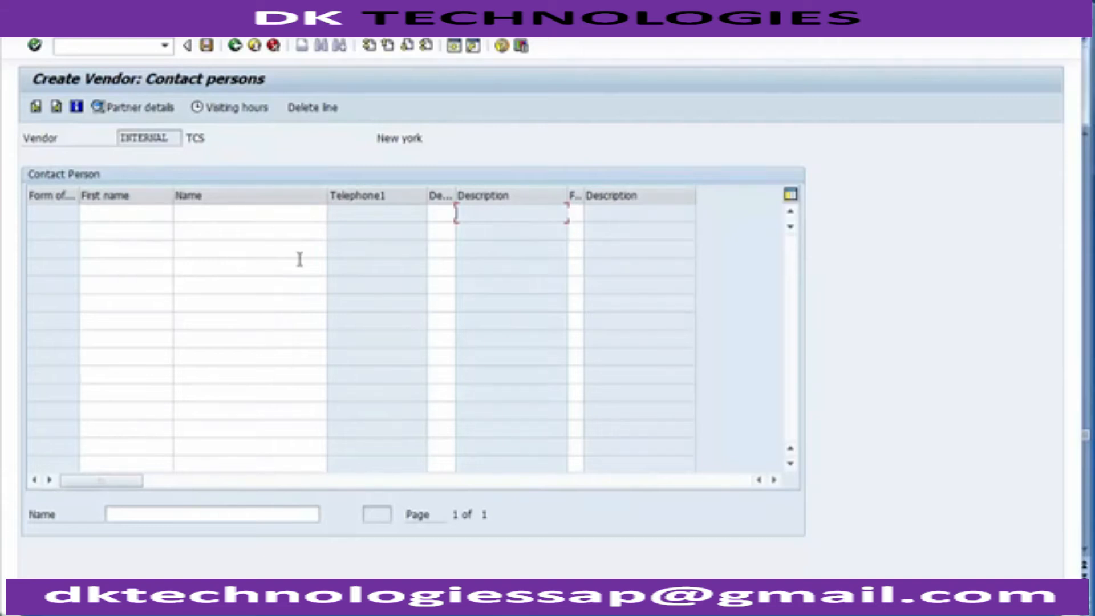
pyautogui.press('Return')
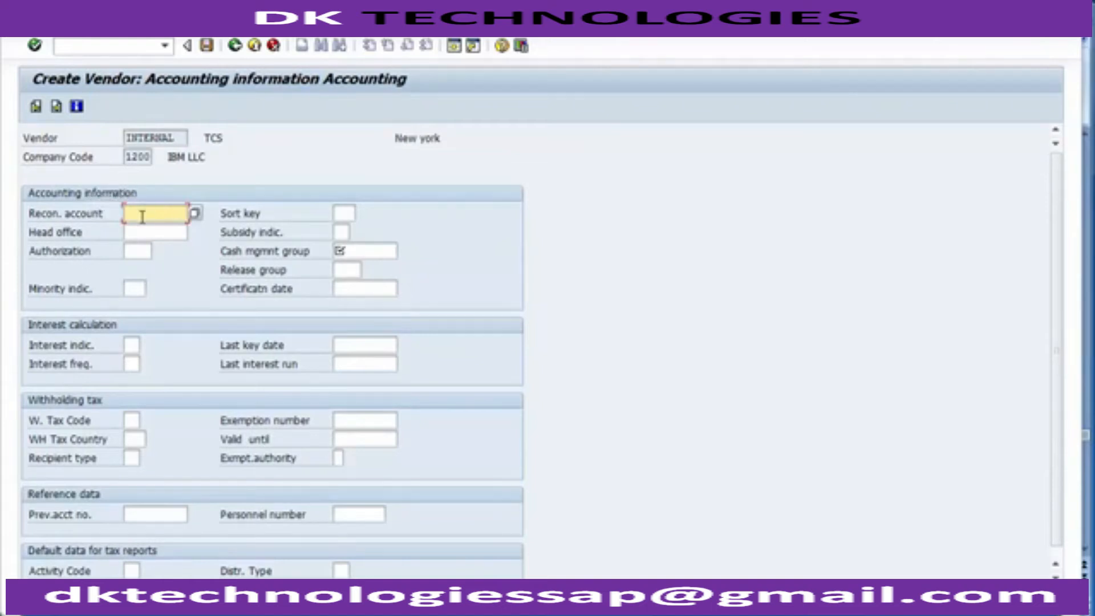
# Step: Choose G/L account 200001 (Domestic Vendor Account) from the possible values as the vendor's reconciliation account
pyautogui.click(90, 221)
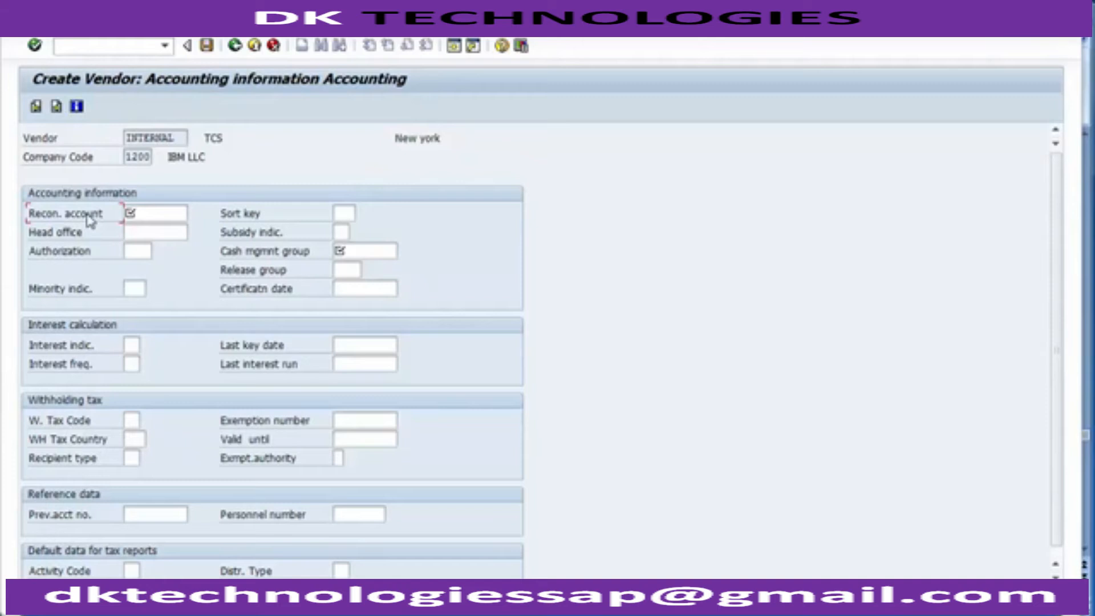
pyautogui.click(139, 214)
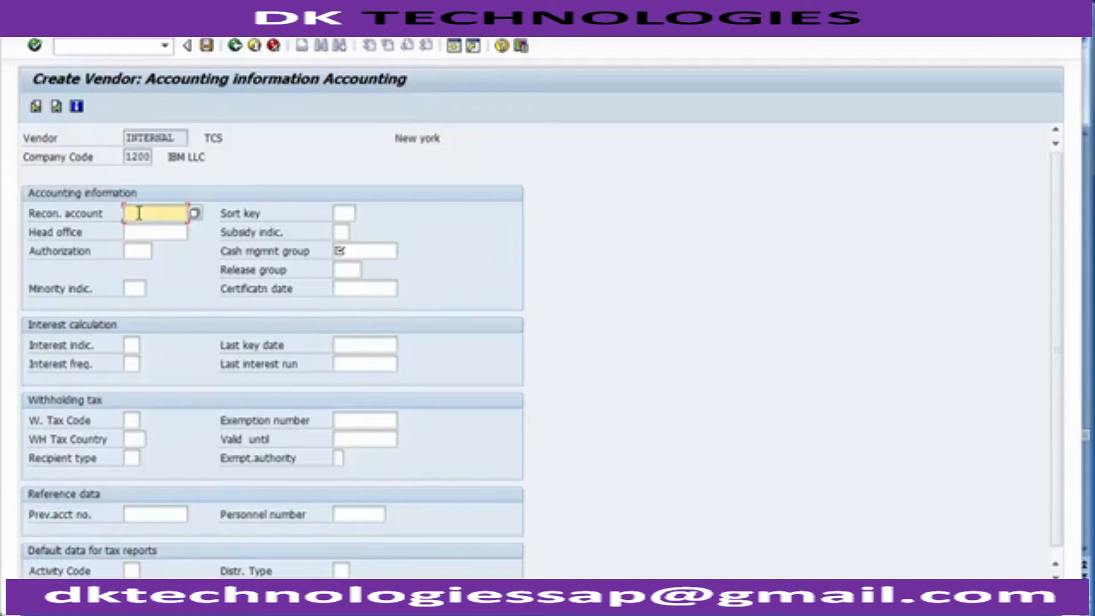
pyautogui.hotkey('alt', 'Tab')
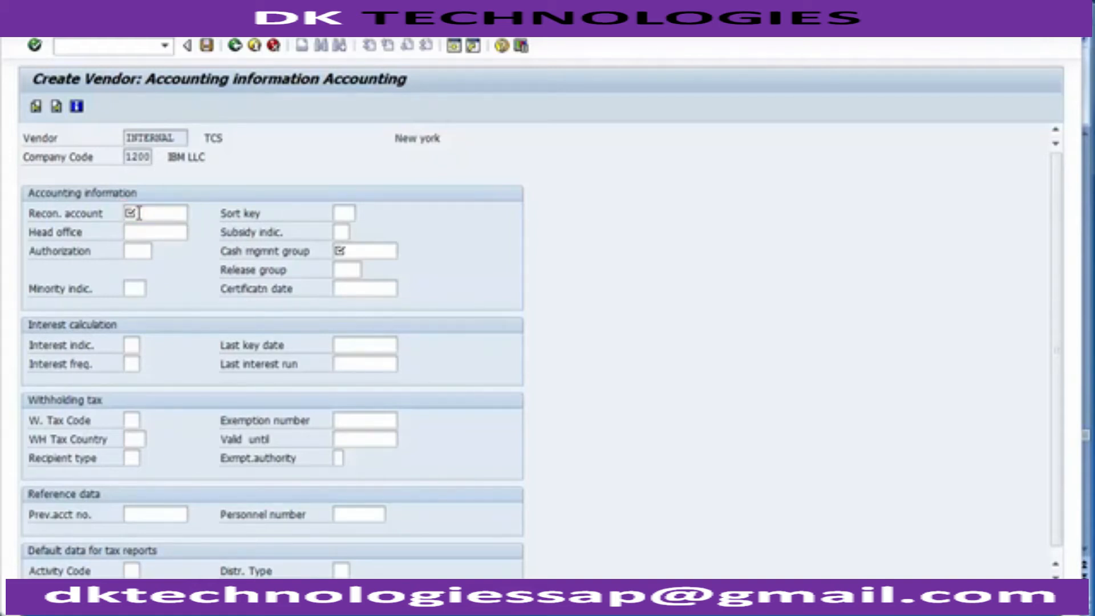
pyautogui.click(138, 213)
pyautogui.press('F4')
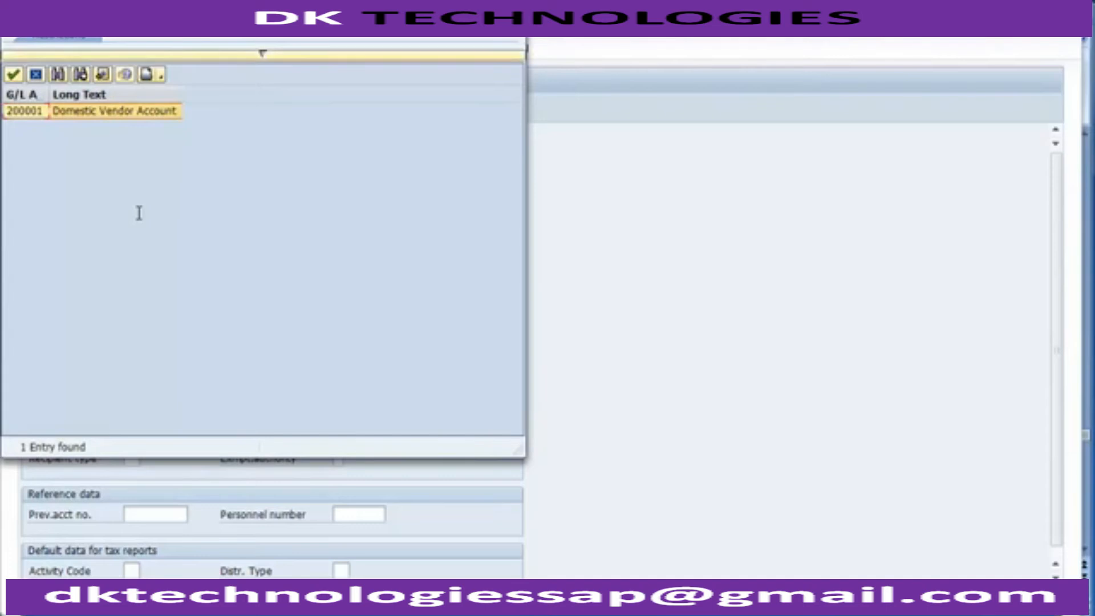
pyautogui.click(114, 114)
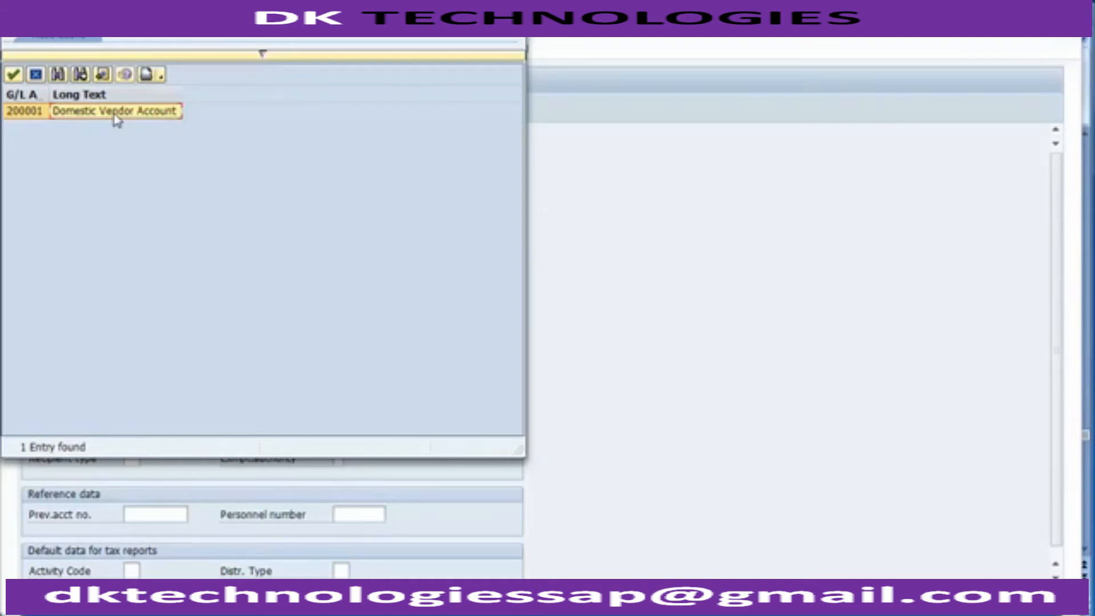
pyautogui.doubleClick(117, 119)
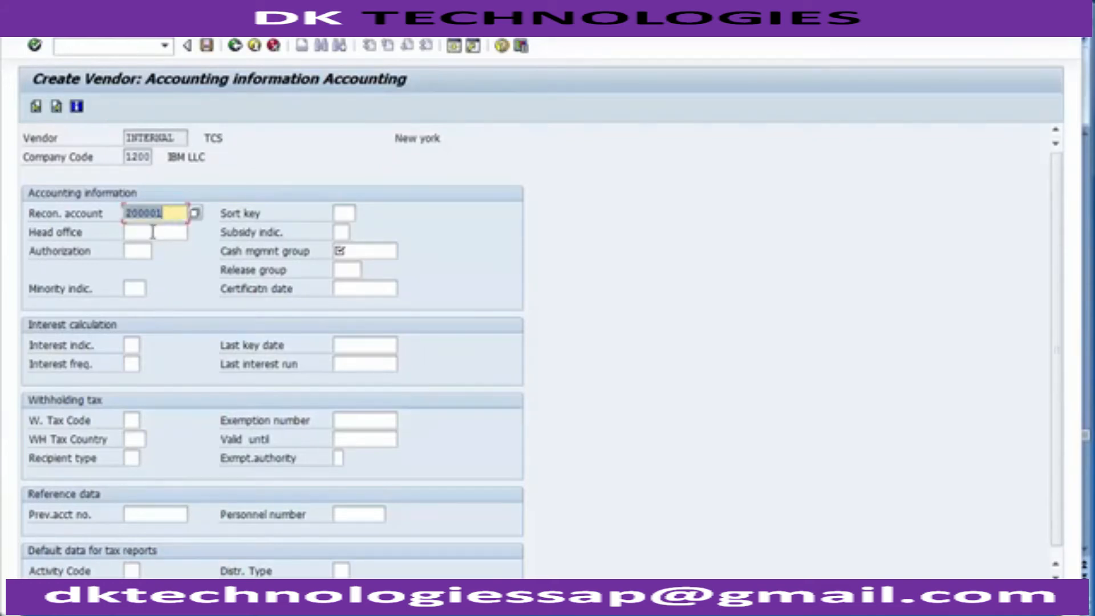
# Step: Set the cash management group to A1 (Domestic payments) from the planning group list, and save the new vendor
pyautogui.click(154, 233)
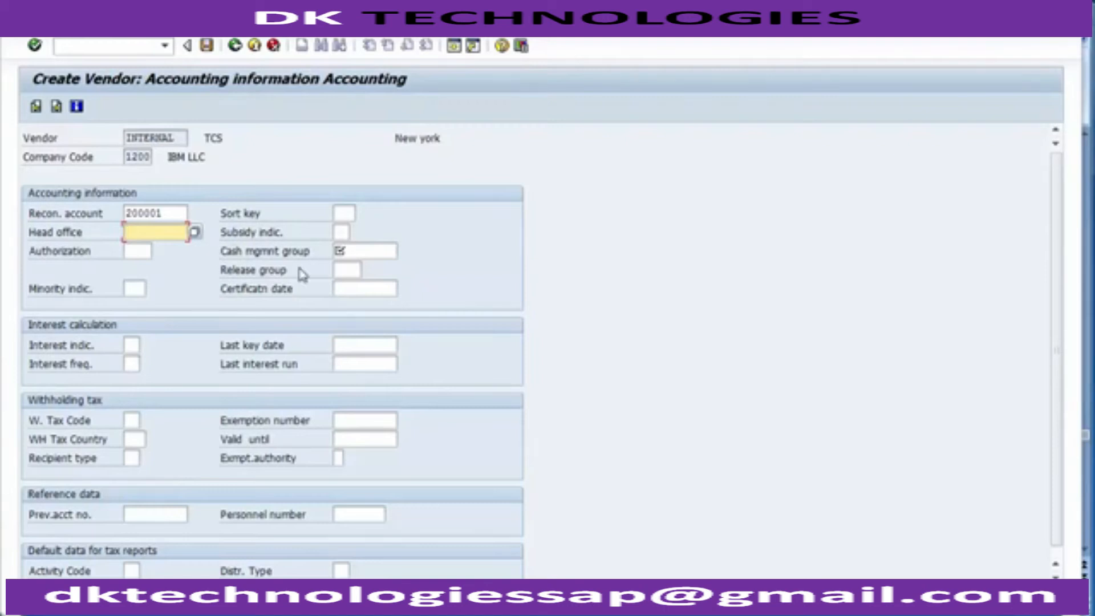
pyautogui.click(352, 270)
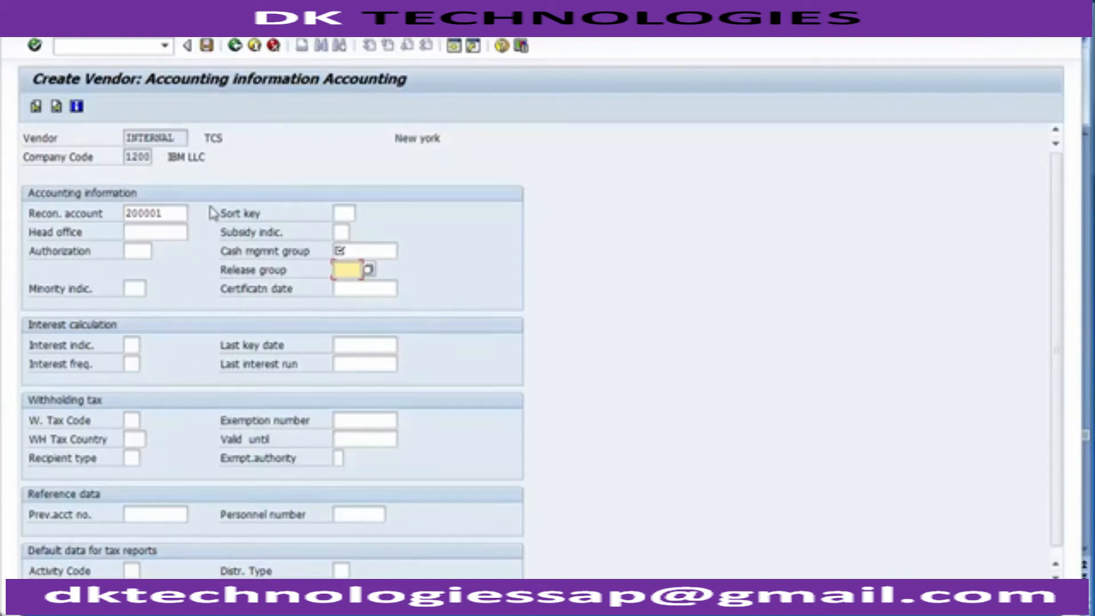
pyautogui.click(180, 213)
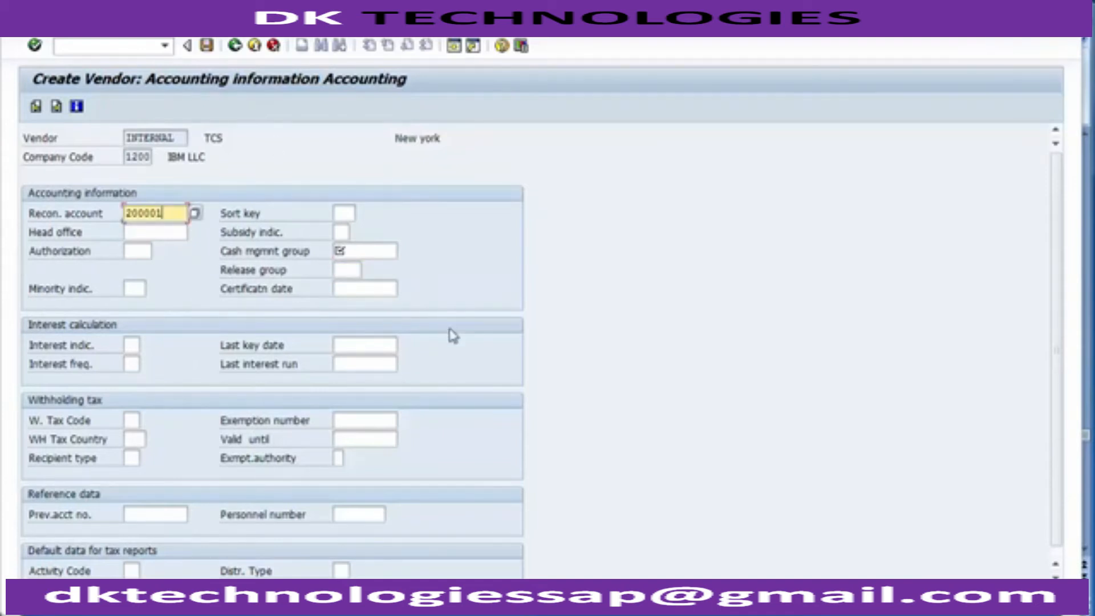
pyautogui.click(260, 252)
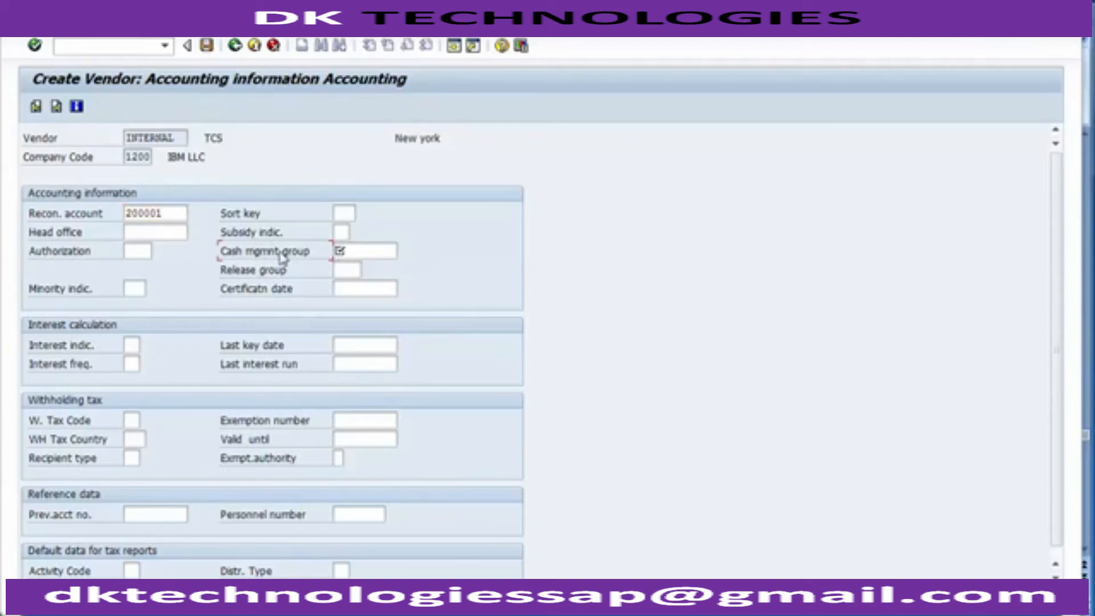
pyautogui.click(362, 251)
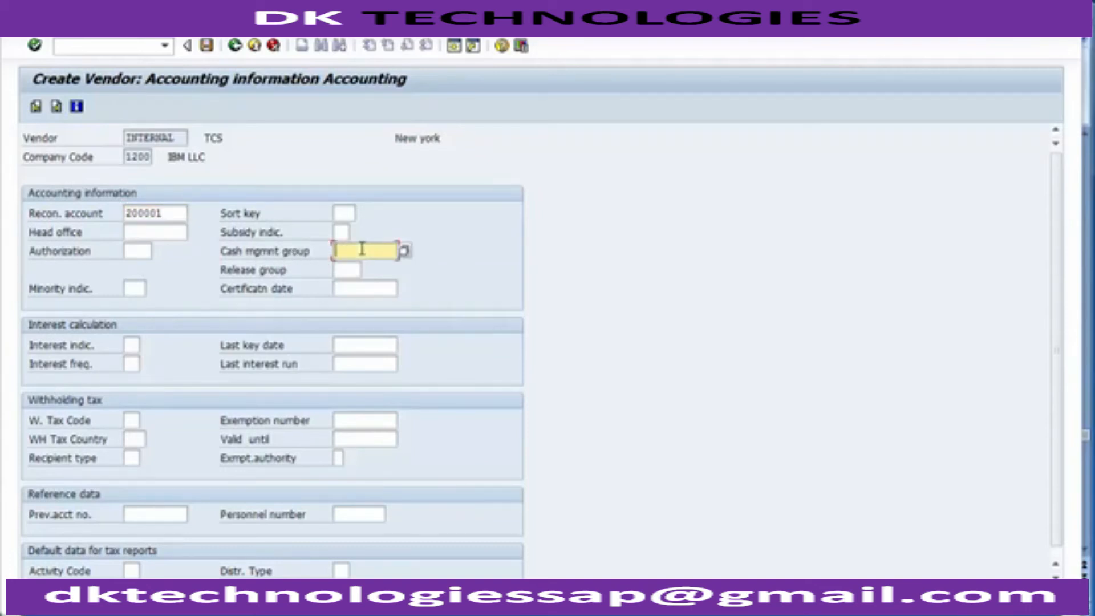
pyautogui.press('Return')
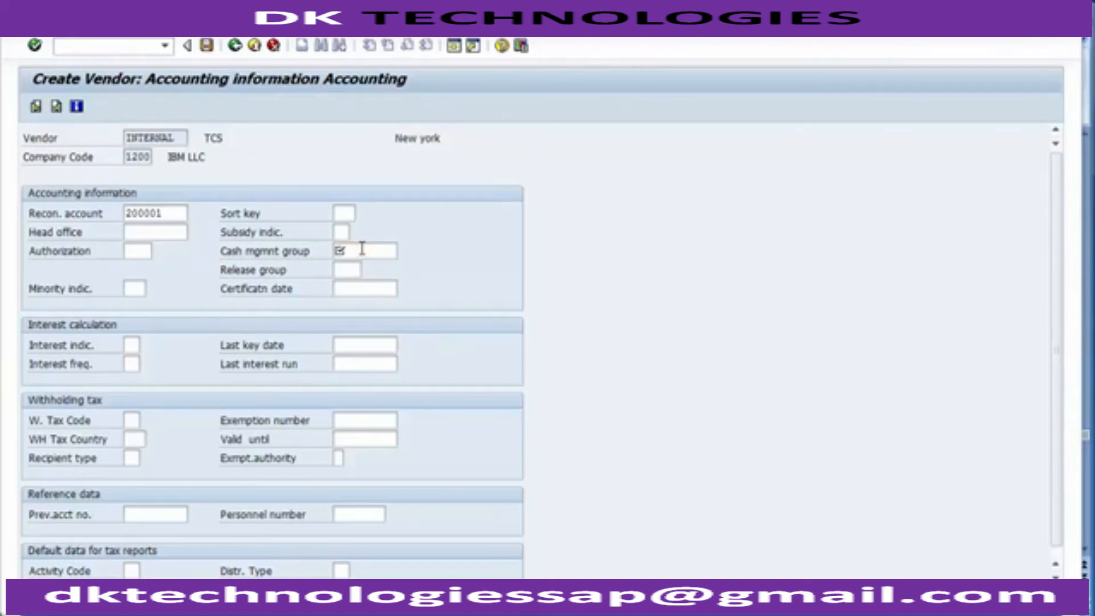
pyautogui.press('F4')
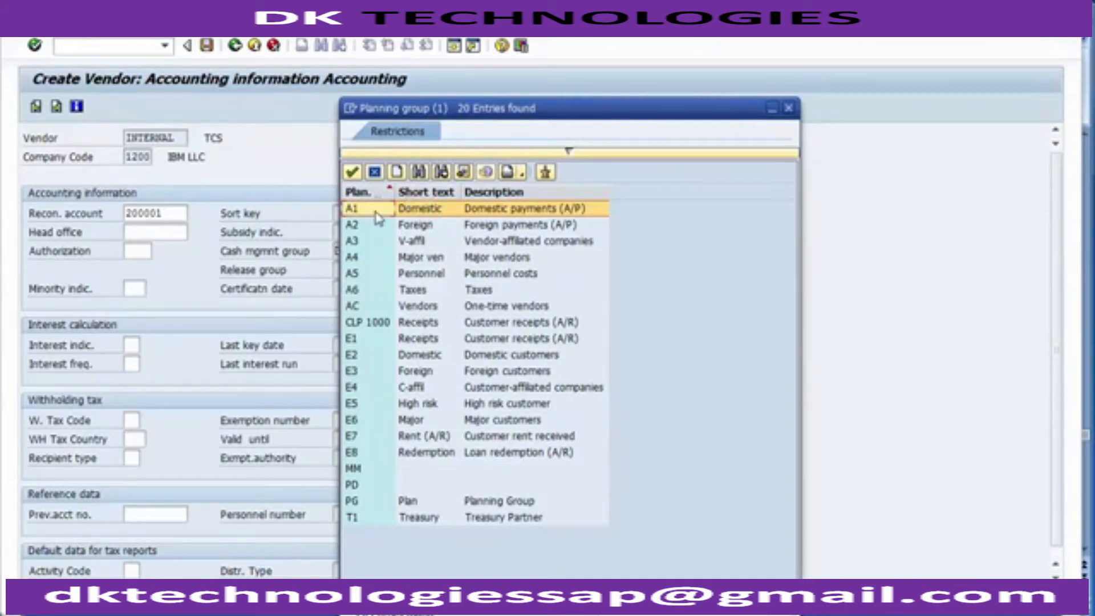
pyautogui.doubleClick(408, 210)
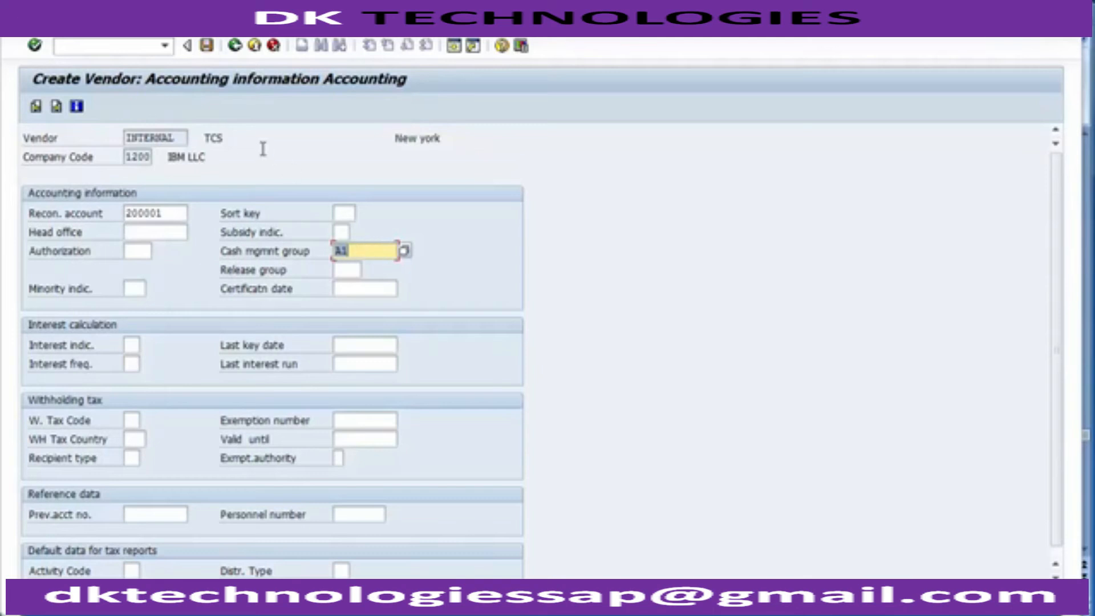
pyautogui.click(207, 46)
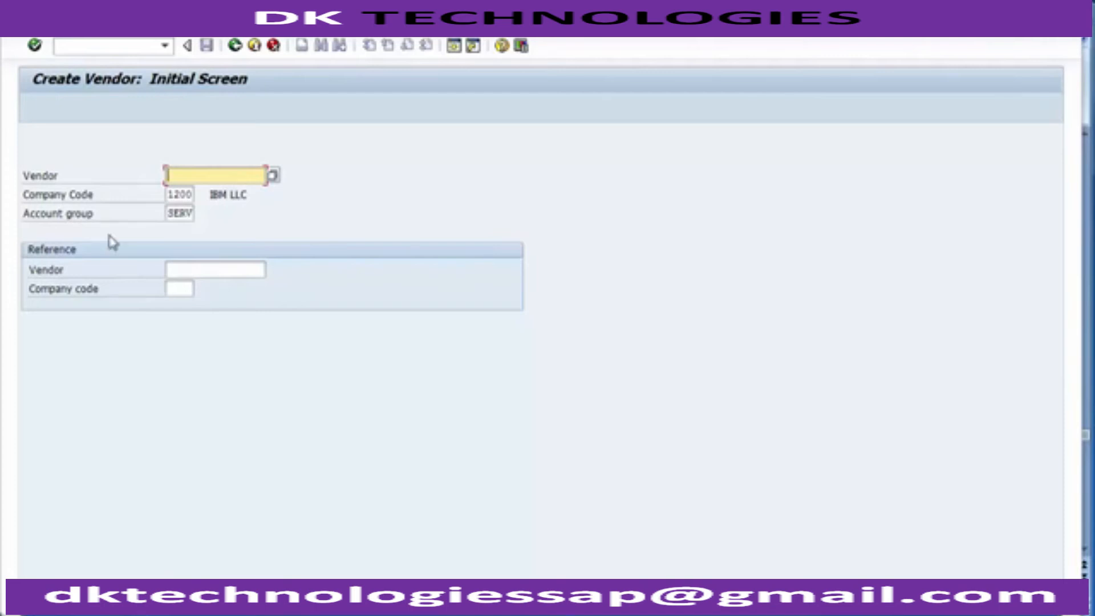
# Step: Switch to the PowerPoint slide to review vendor transaction codes FK02 and FK03, and return to SAP
pyautogui.click(108, 48)
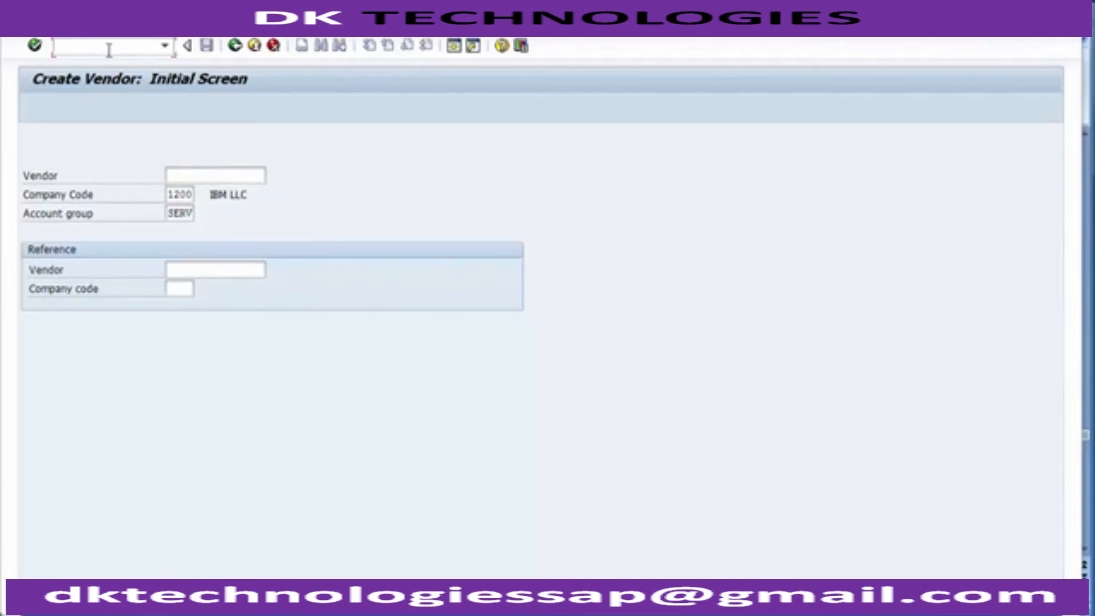
pyautogui.hotkey('alt', 'Tab')
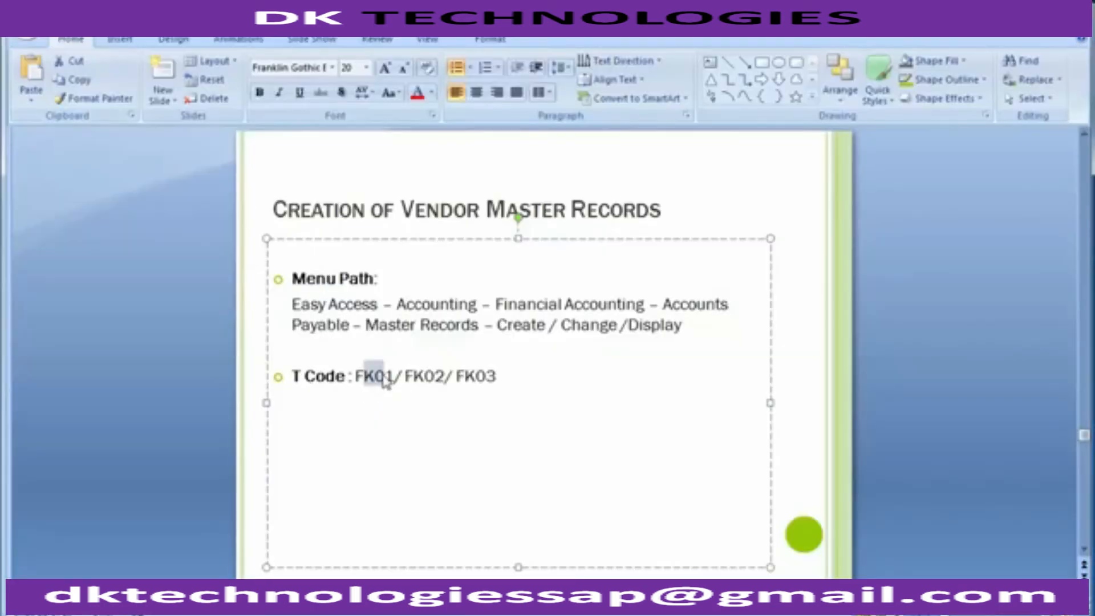
pyautogui.moveTo(406, 376); pyautogui.dragTo(447, 376)
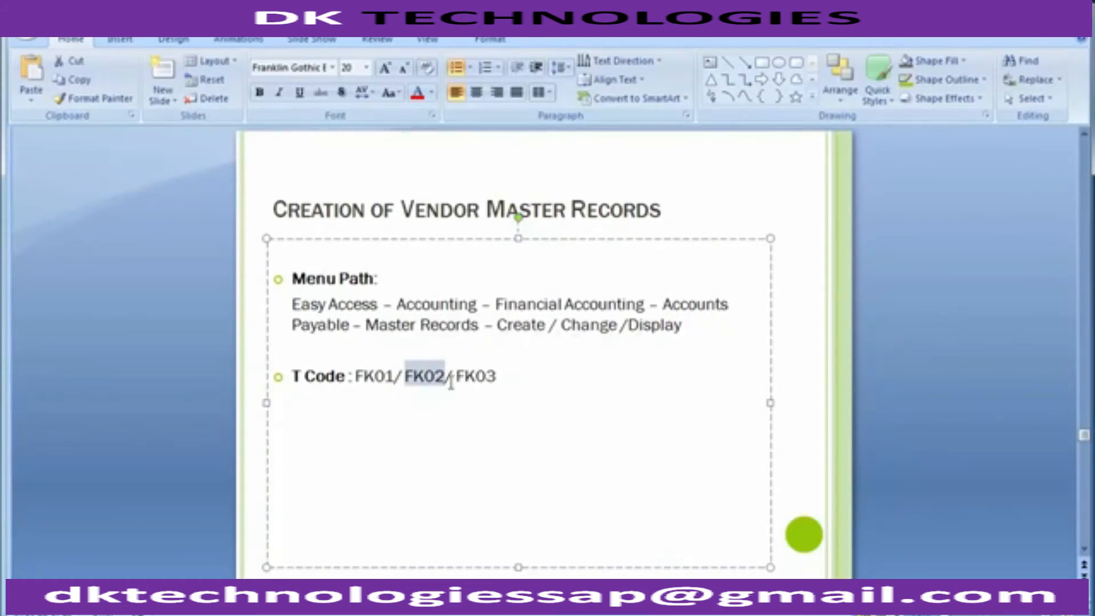
pyautogui.moveTo(456, 376); pyautogui.dragTo(496, 376)
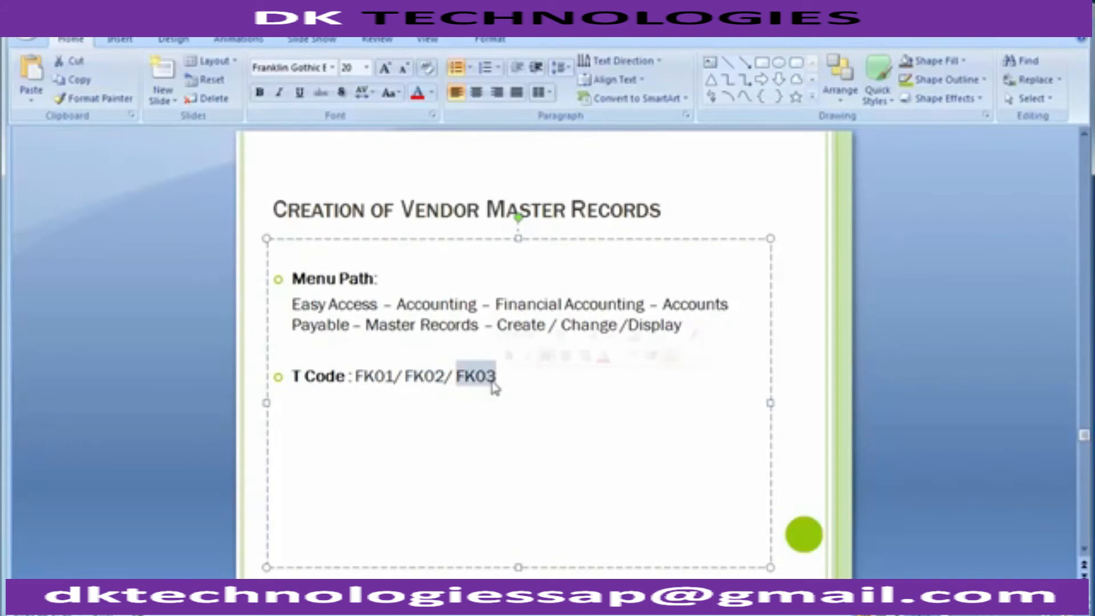
pyautogui.hotkey('alt', 'Tab')
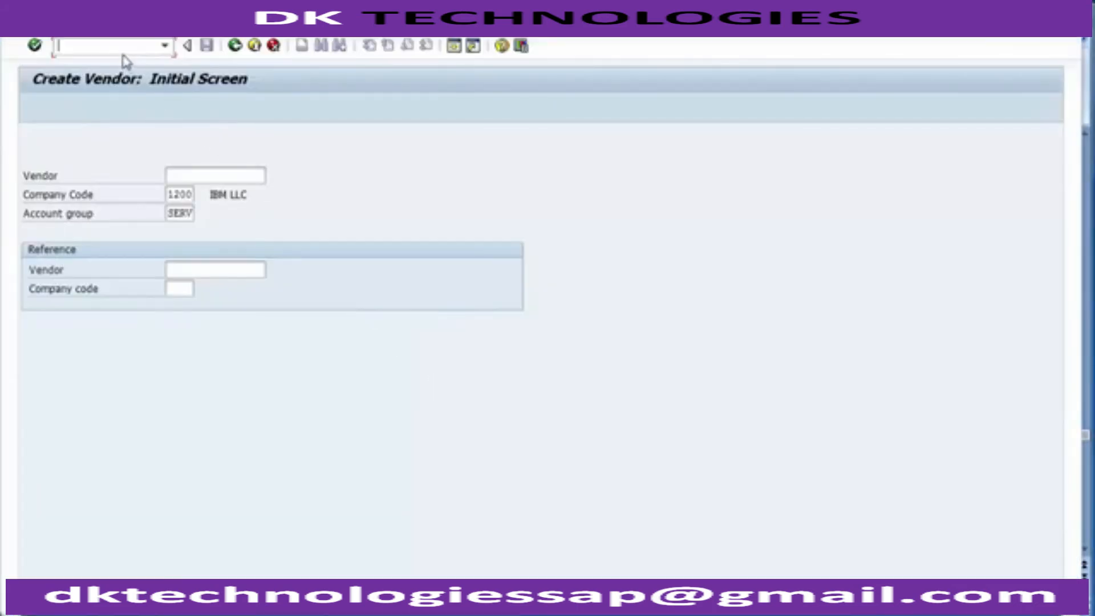
# Step: Start the change vendor transaction with the command /nfk02
pyautogui.write('/nfk02')
pyautogui.press('Return')
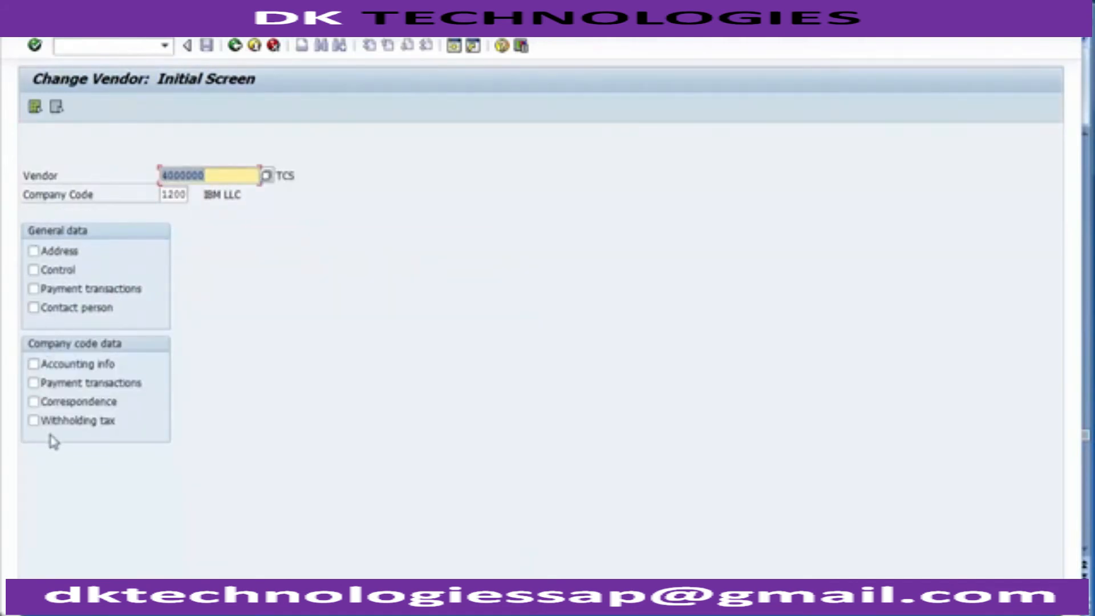
# Step: Select all general data views plus accounting info, payment transactions and correspondence for vendor TCS, and open the vendor for changing
pyautogui.click(34, 251)
pyautogui.click(33, 252)
pyautogui.click(34, 271)
pyautogui.click(34, 271)
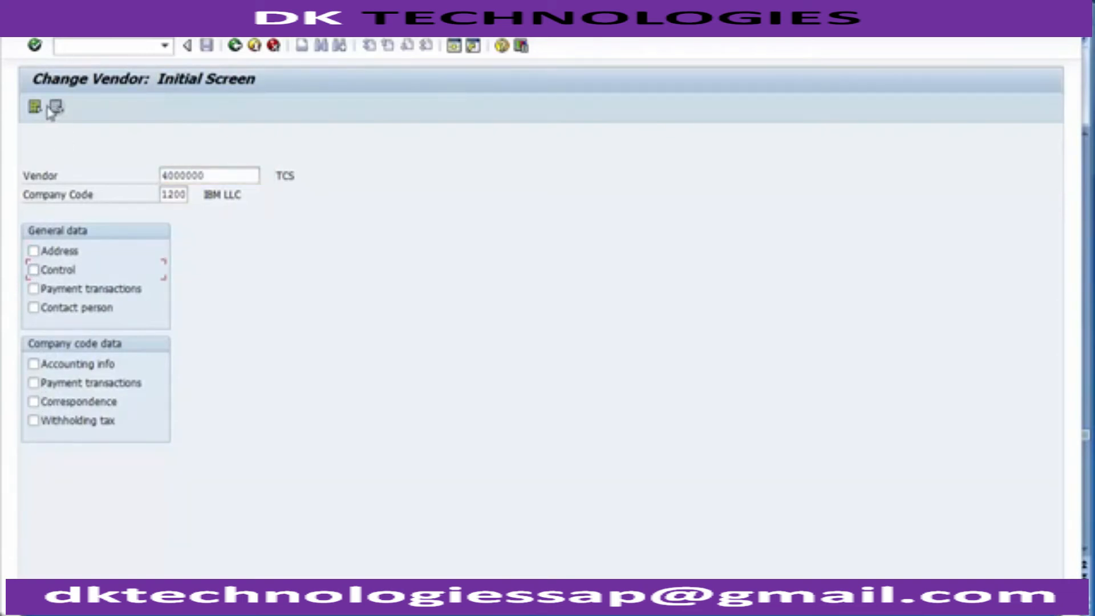
pyautogui.click(36, 107)
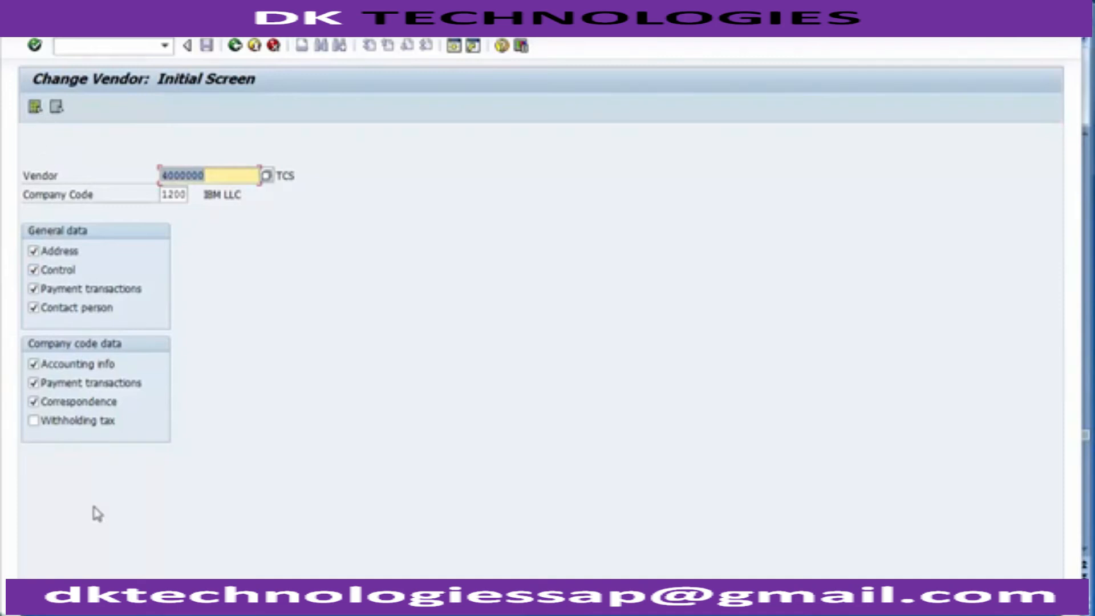
pyautogui.press('Return')
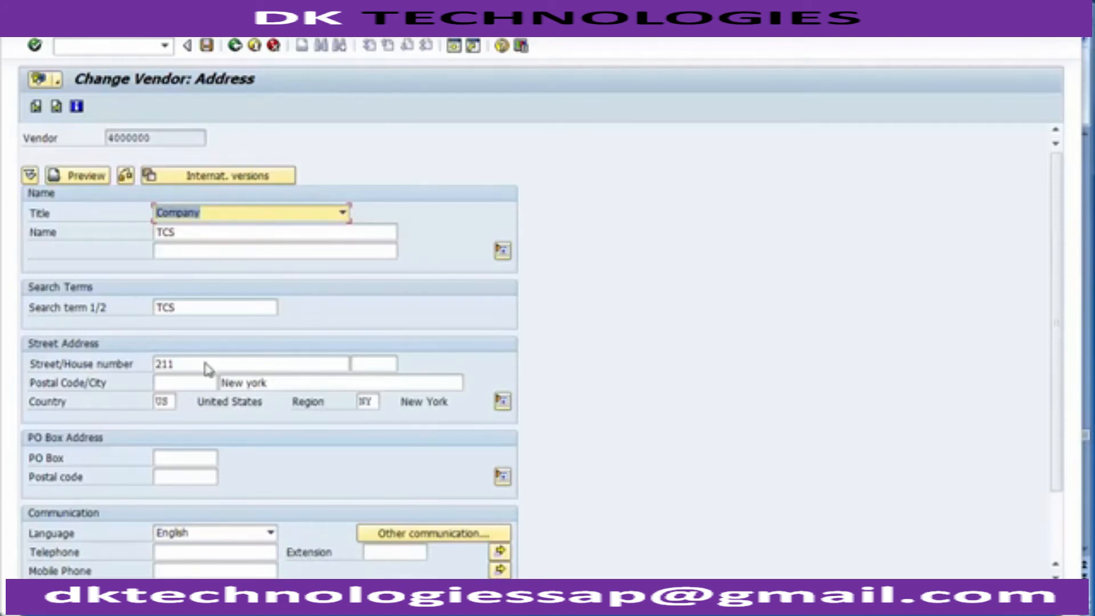
# Step: Review the vendor's address, search term and communication fields, and examine the tax information in the control data
pyautogui.click(216, 228)
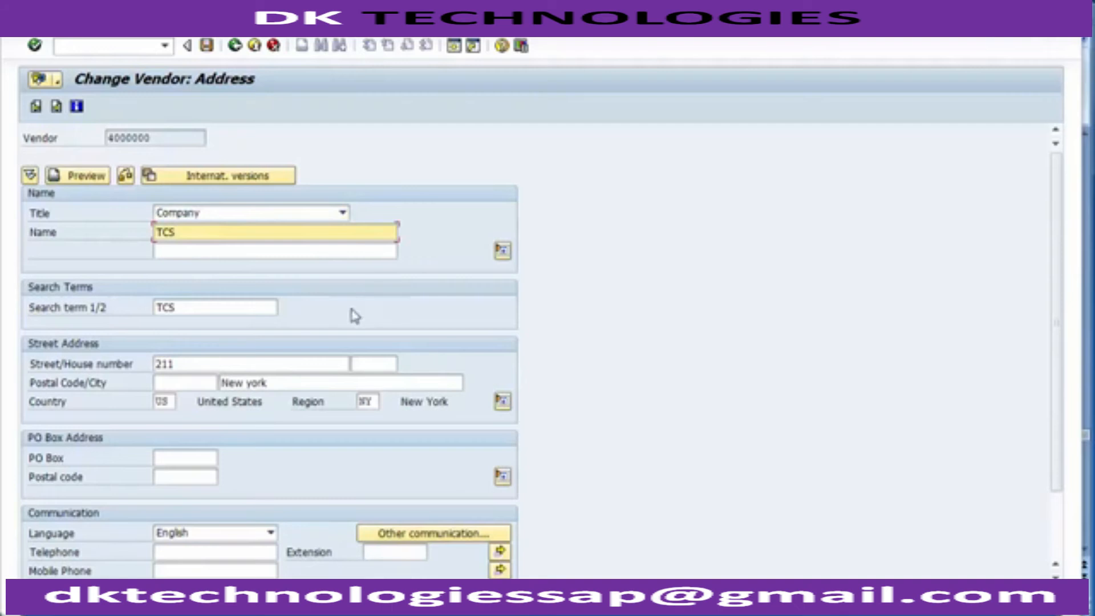
pyautogui.scroll(-3, 93, 279)
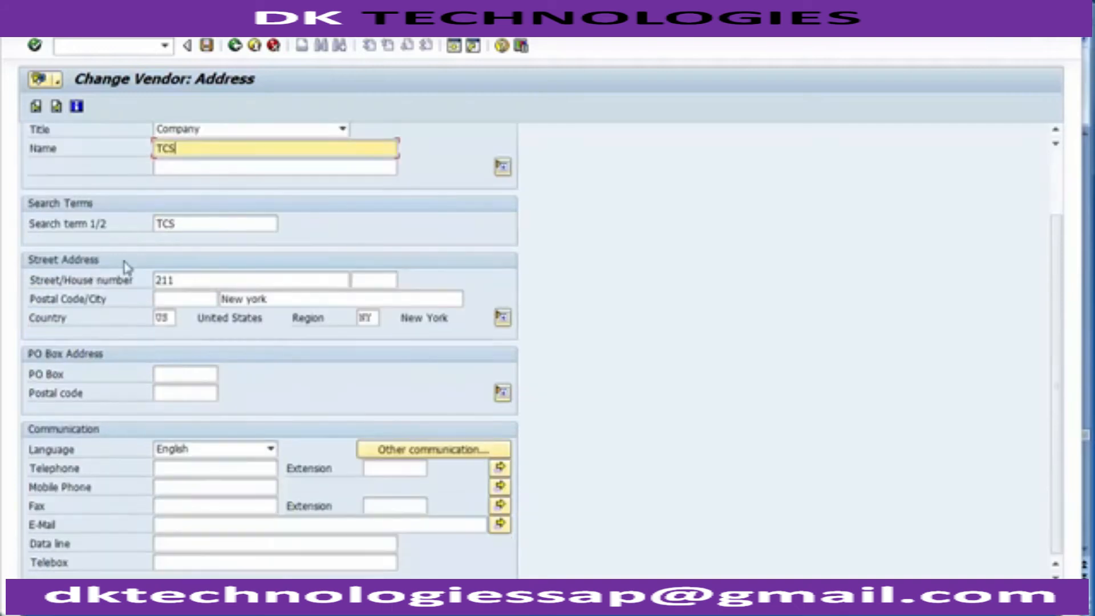
pyautogui.click(184, 489)
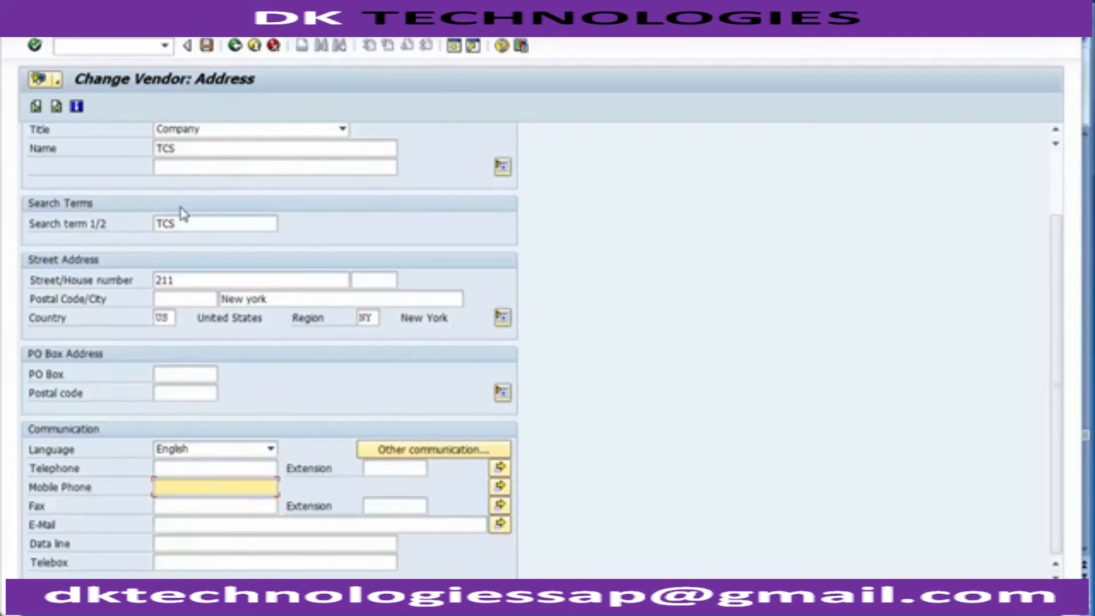
pyautogui.click(56, 106)
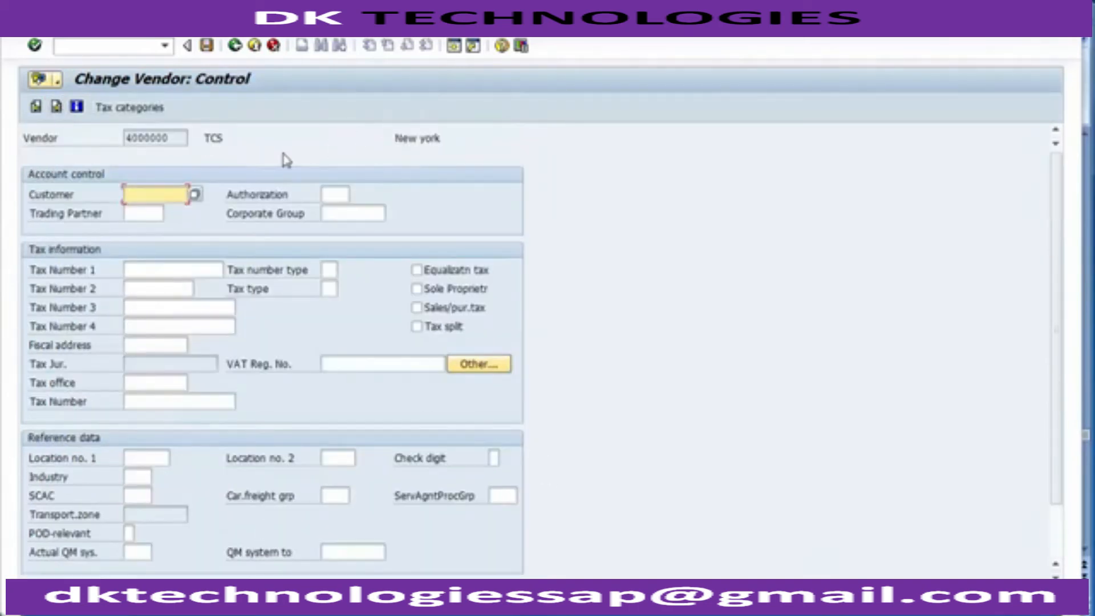
pyautogui.click(344, 360)
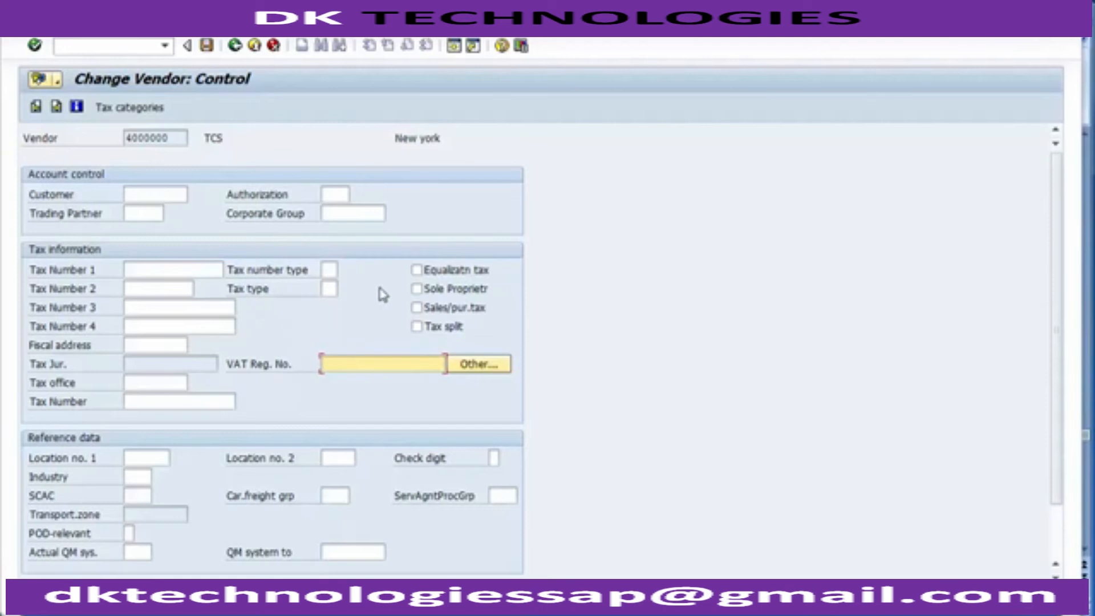
# Step: Go through the vendor's bank details, contact persons and accounting information, and save the vendor record
pyautogui.click(57, 114)
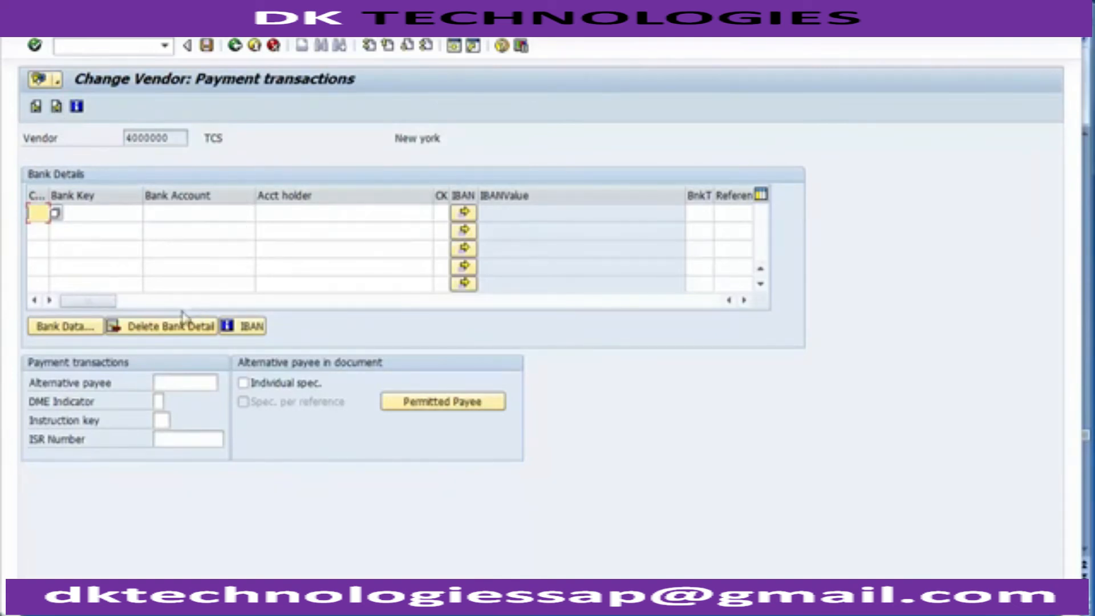
pyautogui.click(106, 216)
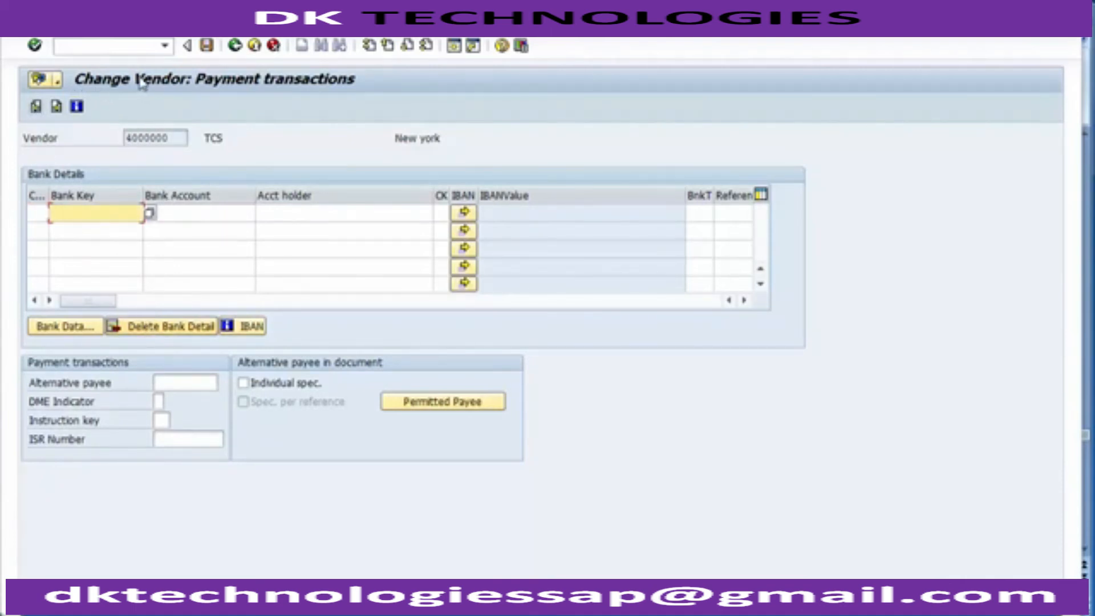
pyautogui.click(55, 106)
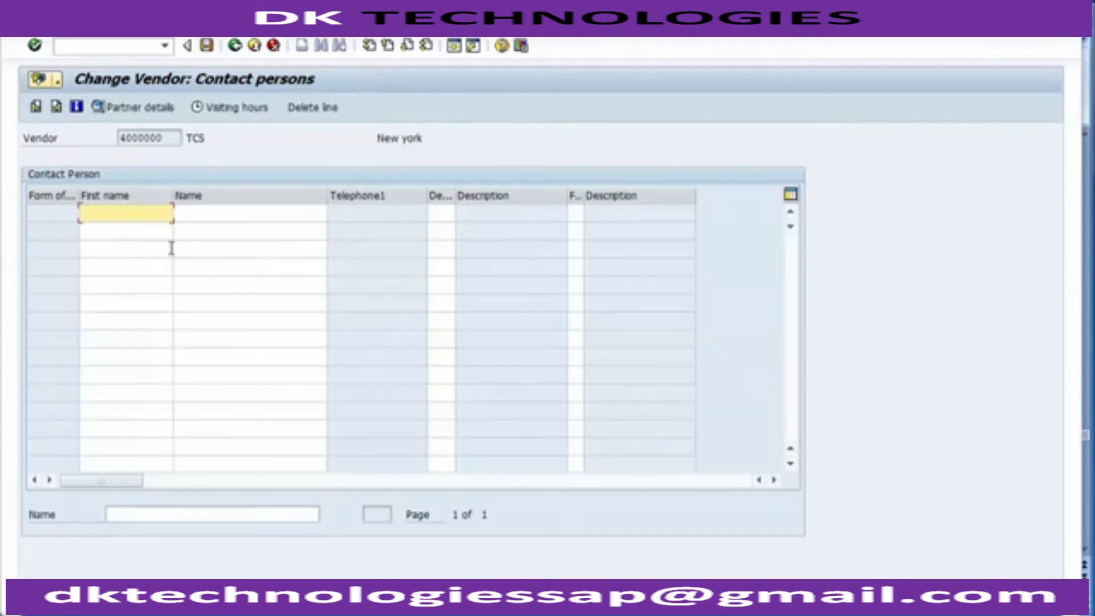
pyautogui.click(56, 108)
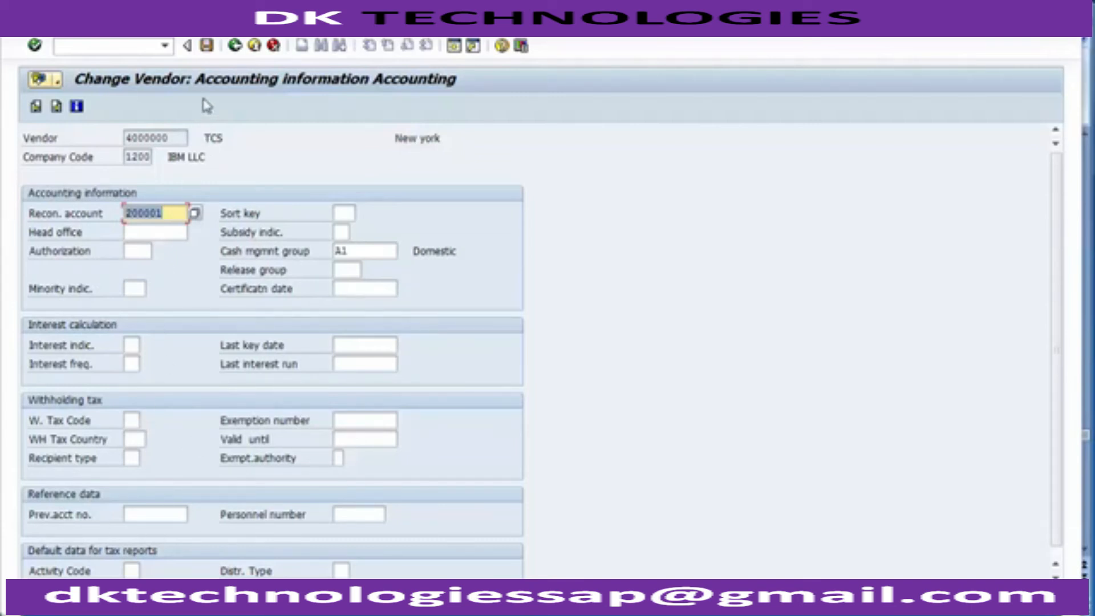
pyautogui.click(204, 50)
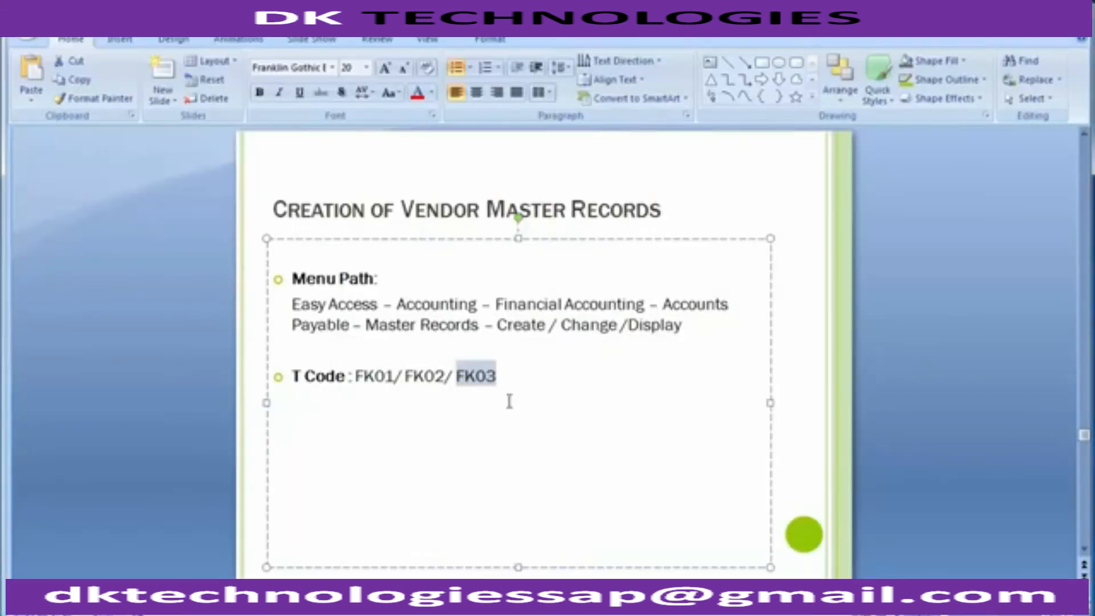
# Step: Switch to the PowerPoint slide and highlight the display vendor transaction code FK03
pyautogui.click(509, 399)
pyautogui.moveTo(502, 372); pyautogui.dragTo(457, 372)
pyautogui.click(189, 397)
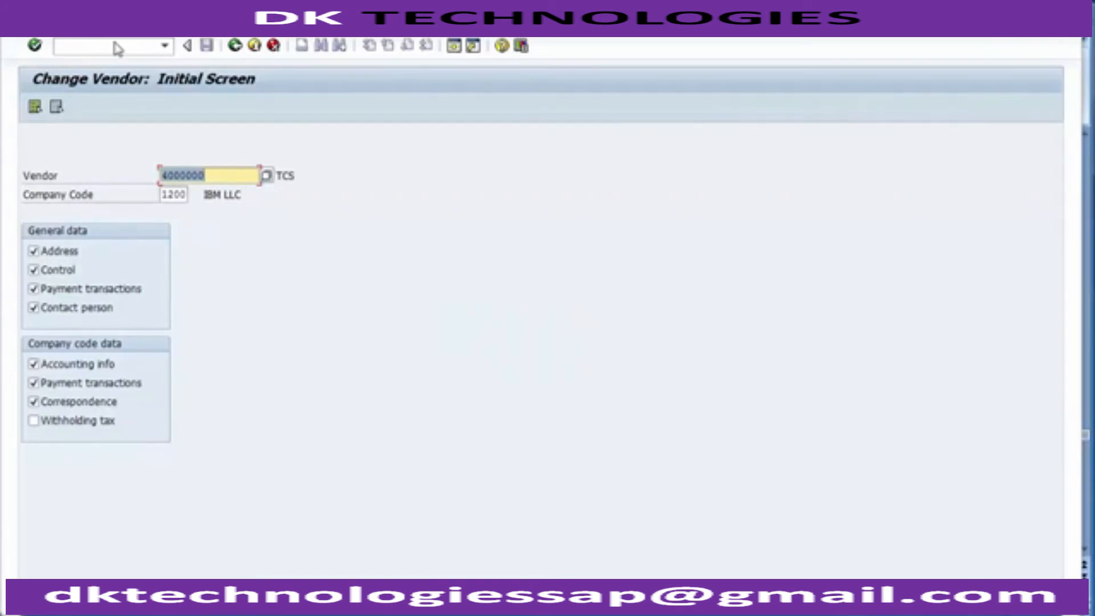
# Step: Return to SAP and start the display vendor transaction with the command /nfk03
pyautogui.click(116, 45)
pyautogui.write('/nf')
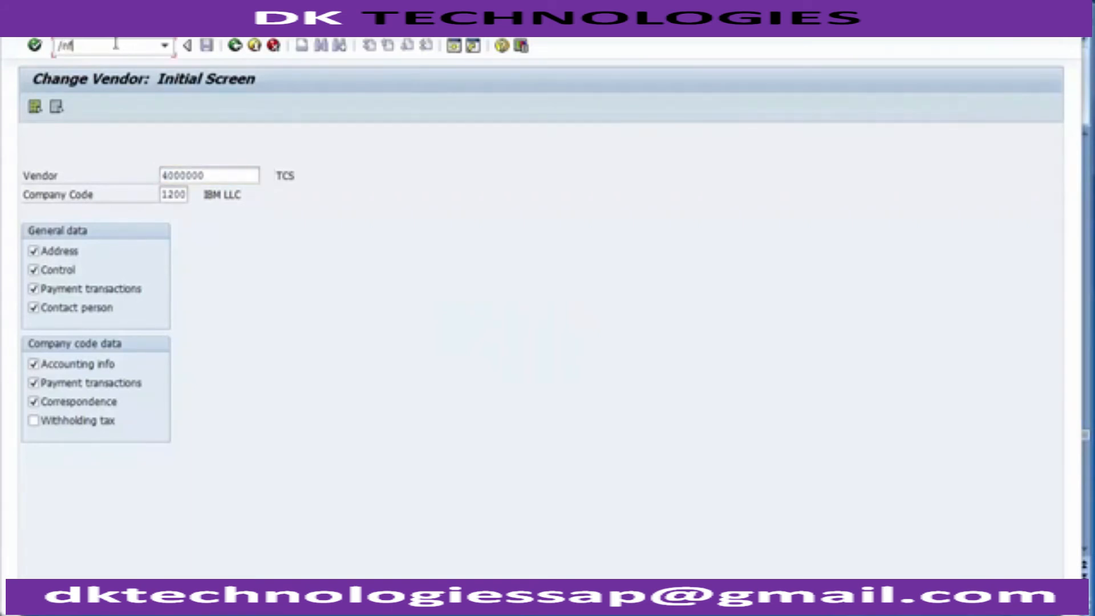
pyautogui.write('k03')
pyautogui.press('Return')
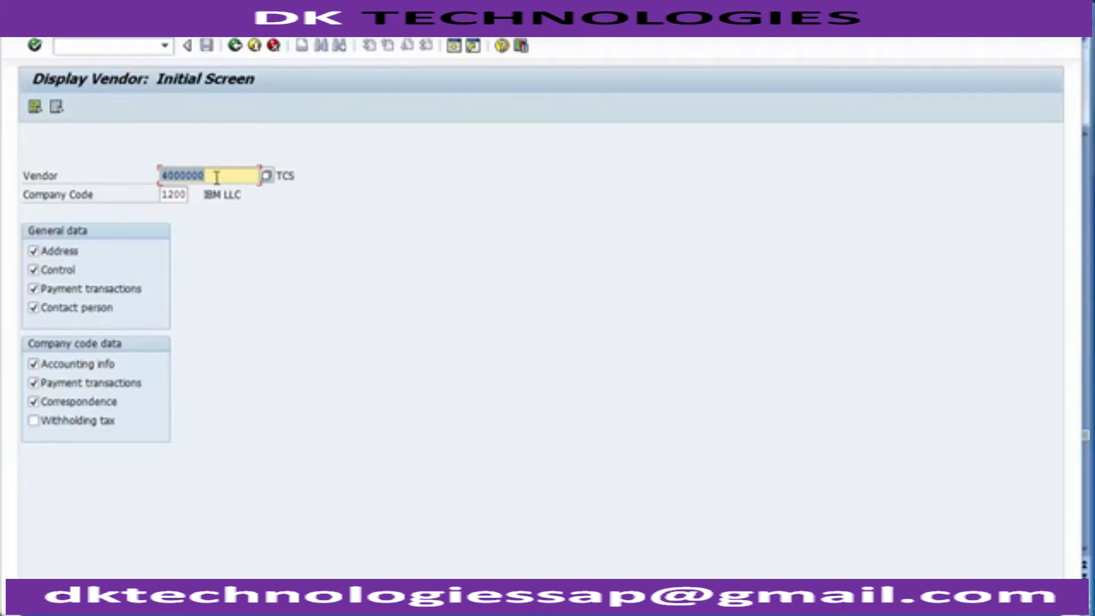
# Step: Clear the vendor field, search for vendors by company code 1200, and choose TCS from the results
pyautogui.press('Delete')
pyautogui.press('F4')
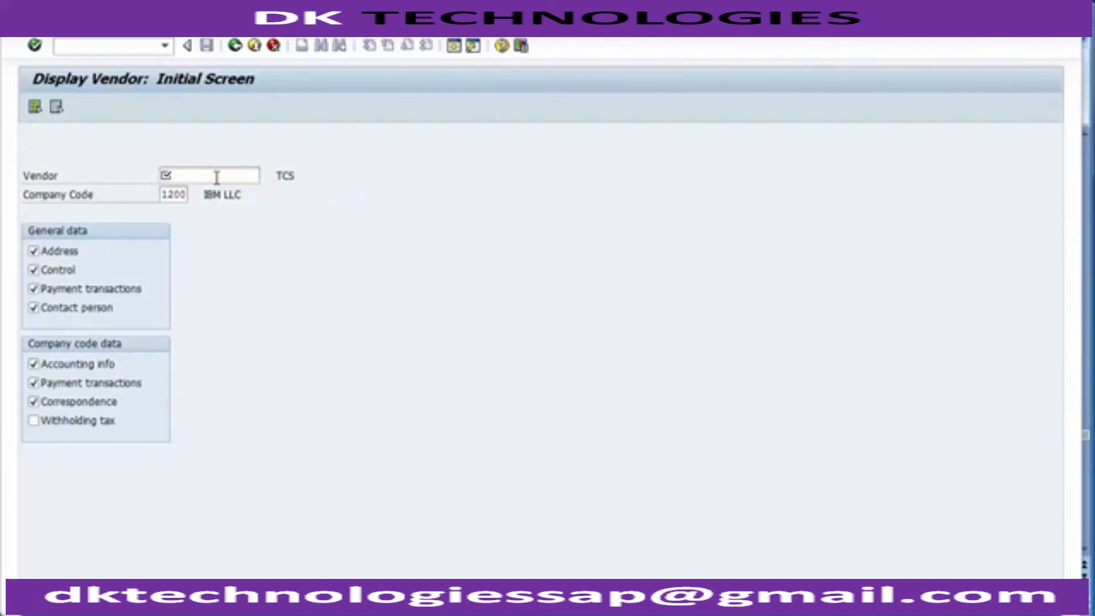
pyautogui.click(346, 231)
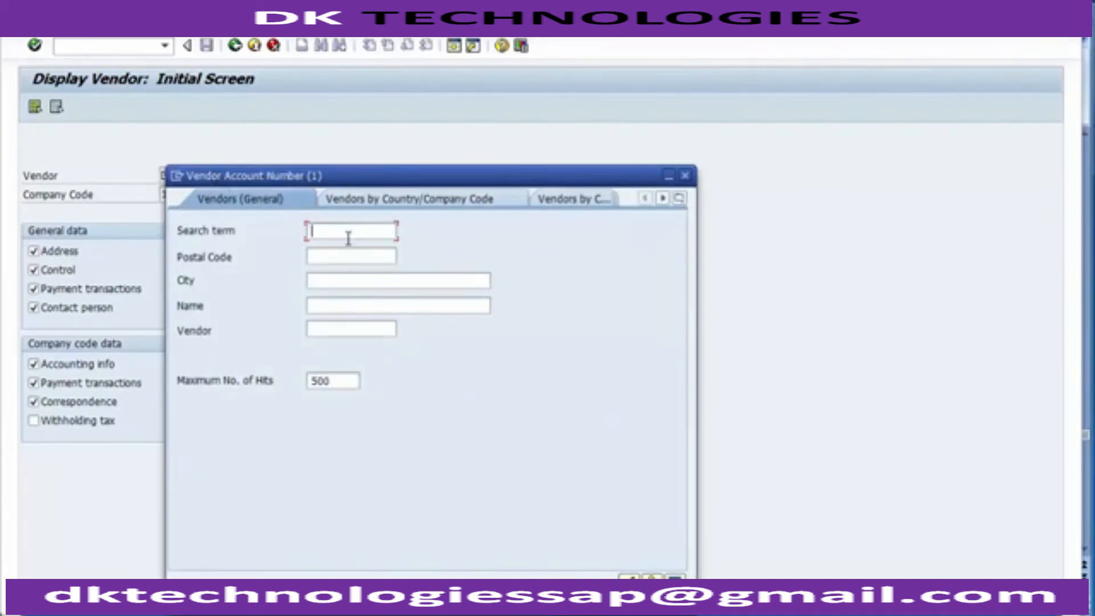
pyautogui.click(421, 207)
pyautogui.click(328, 355)
pyautogui.write('1200')
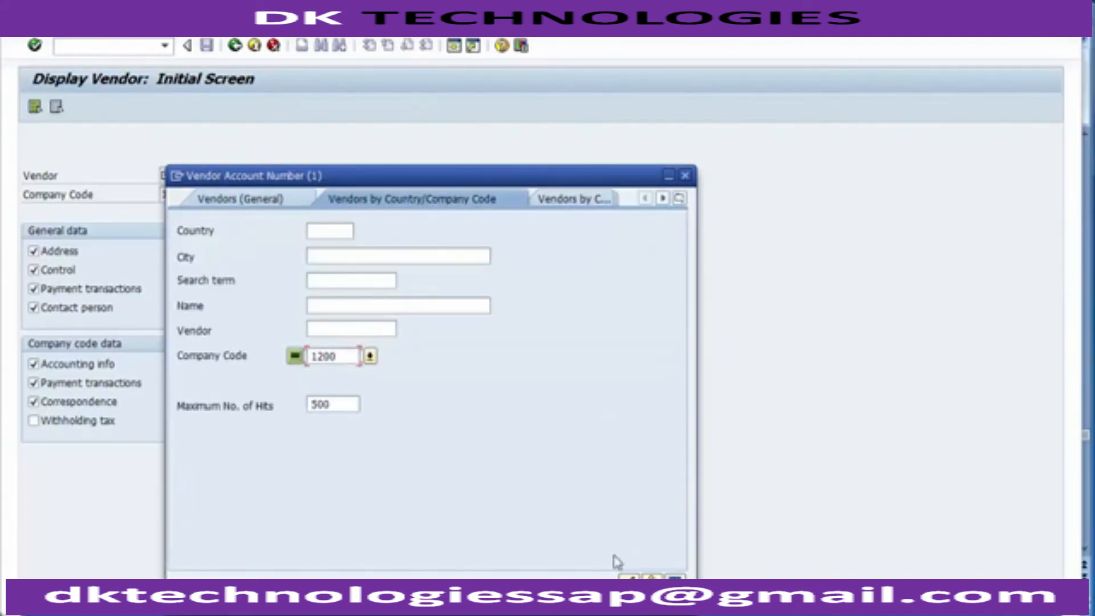
pyautogui.click(629, 581)
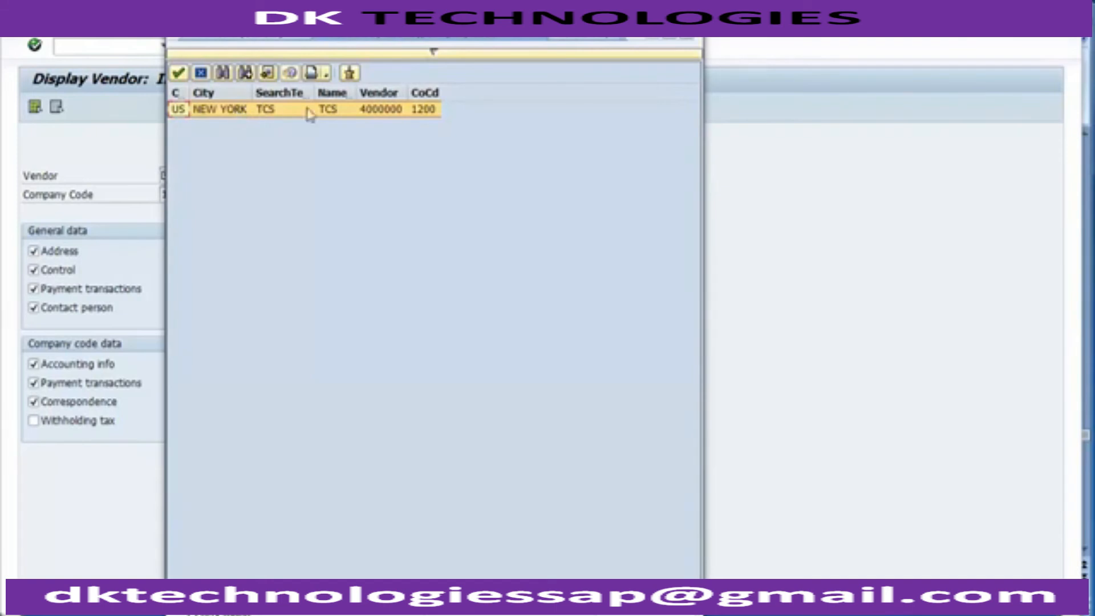
pyautogui.click(395, 114)
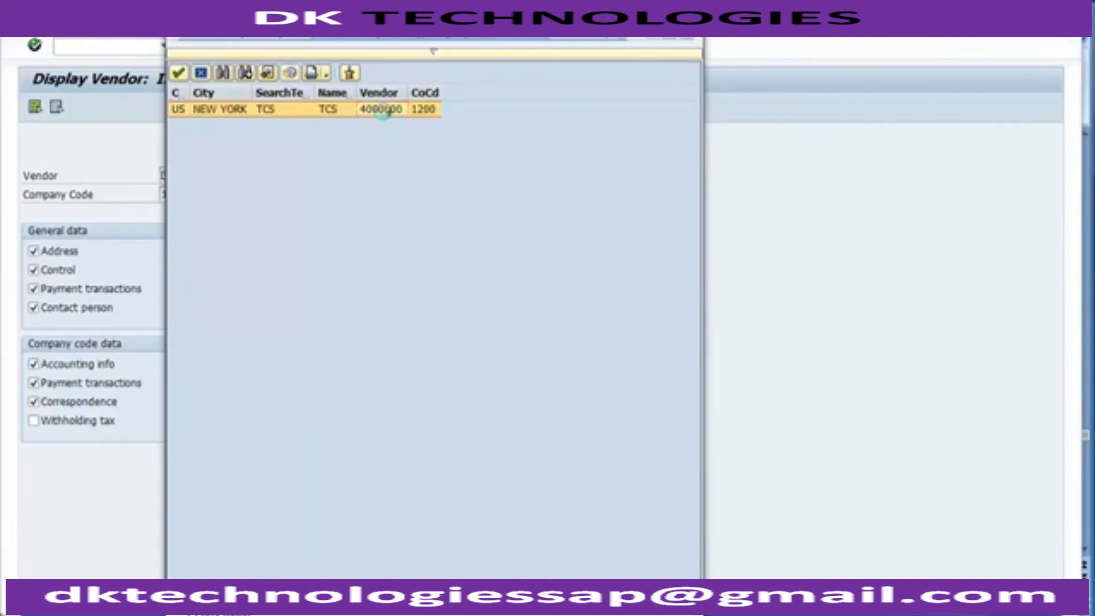
pyautogui.doubleClick(387, 110)
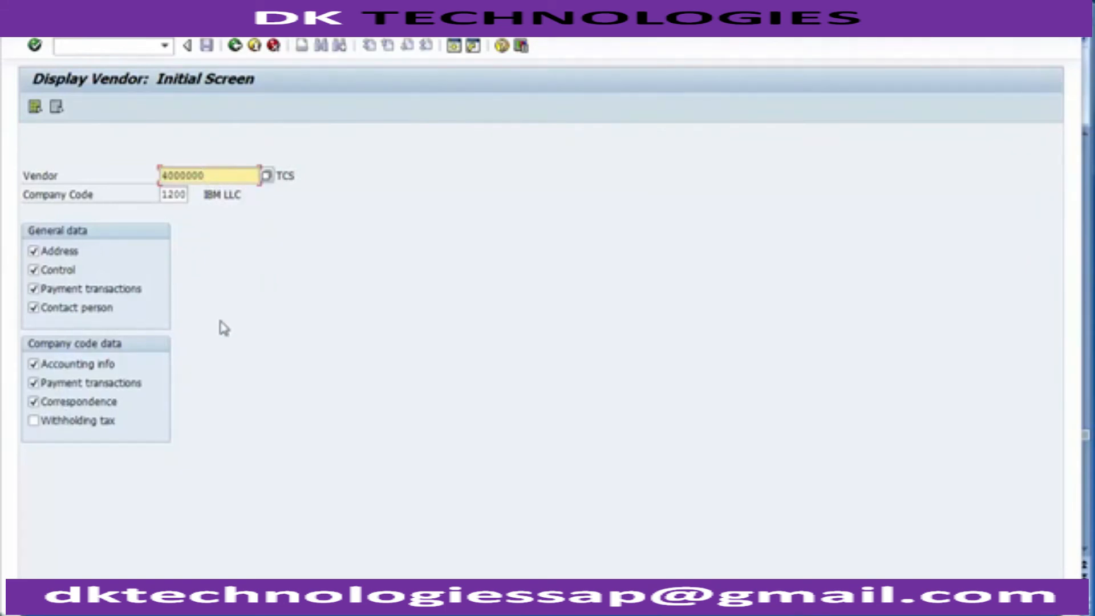
# Step: Display vendor TCS, review its address, control and payment transactions data, and leave the display
pyautogui.press('Return')
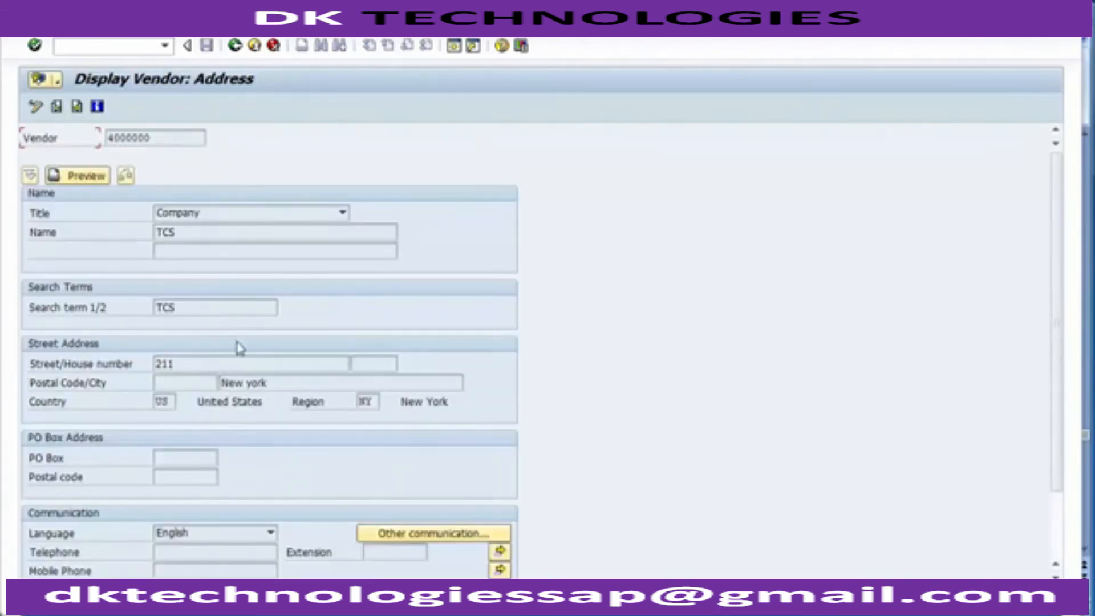
pyautogui.click(75, 109)
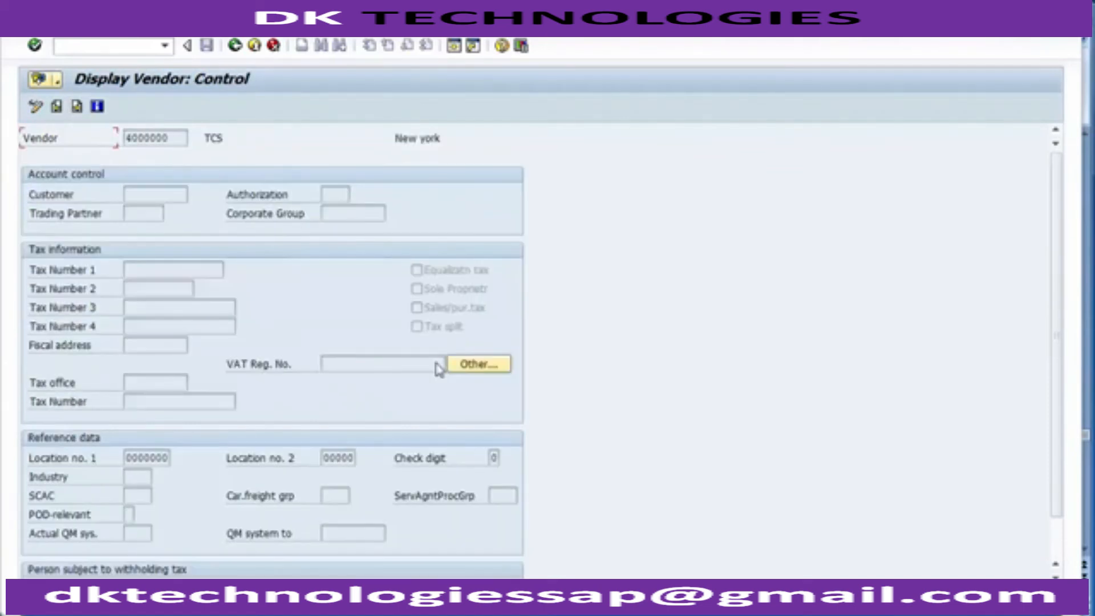
pyautogui.click(83, 114)
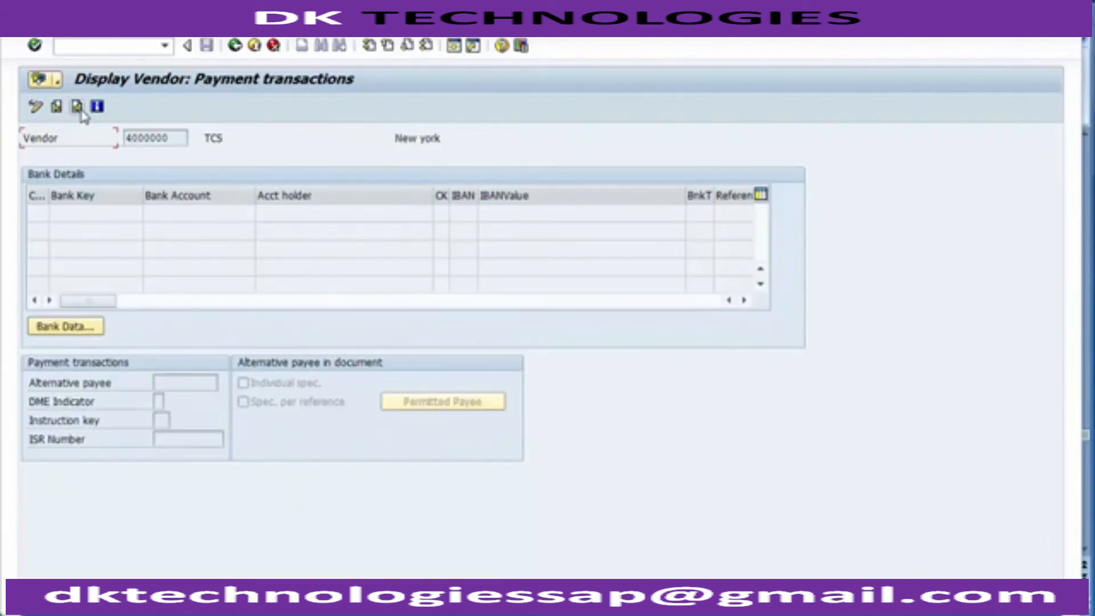
pyautogui.click(235, 47)
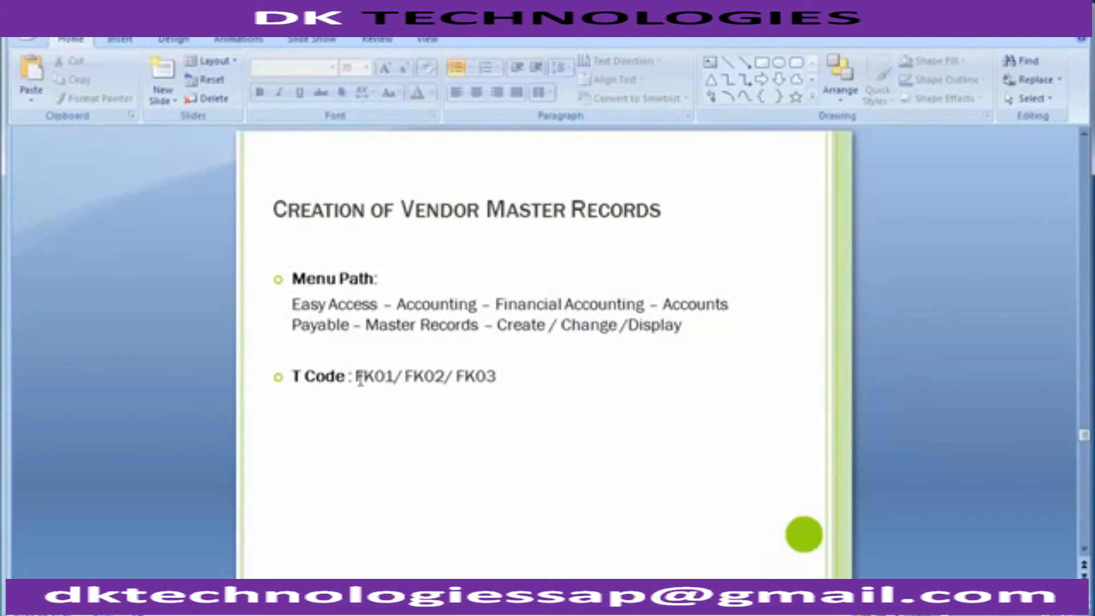
# Step: Switch to the PowerPoint slide and review the vendor transaction codes FK01, FK02 and FK03
pyautogui.moveTo(360, 379); pyautogui.dragTo(445, 377)
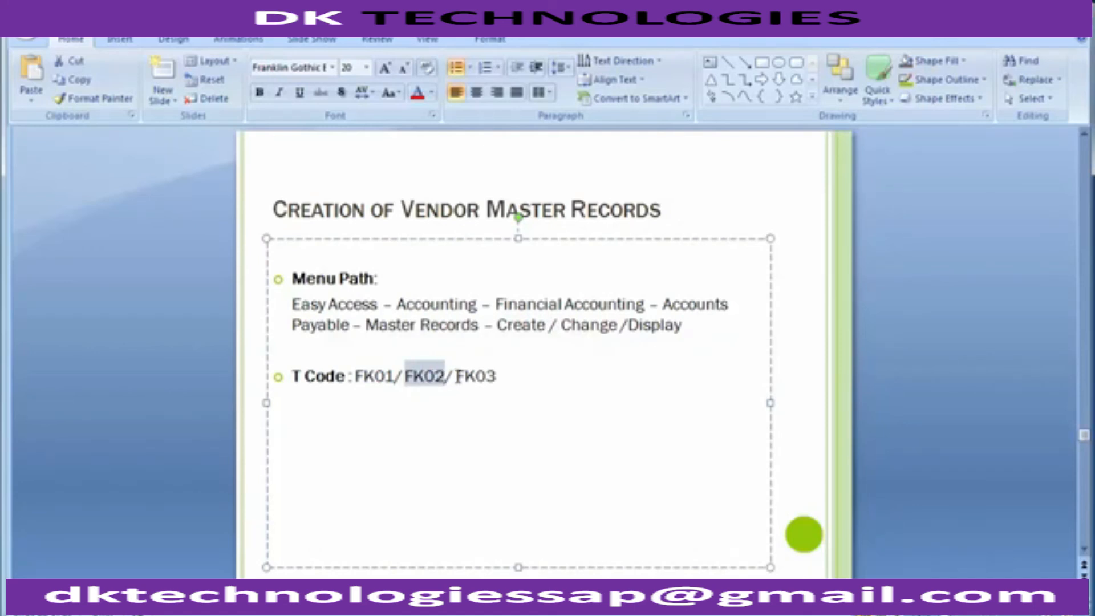
pyautogui.moveTo(456, 376); pyautogui.dragTo(496, 375)
pyautogui.click(164, 336)
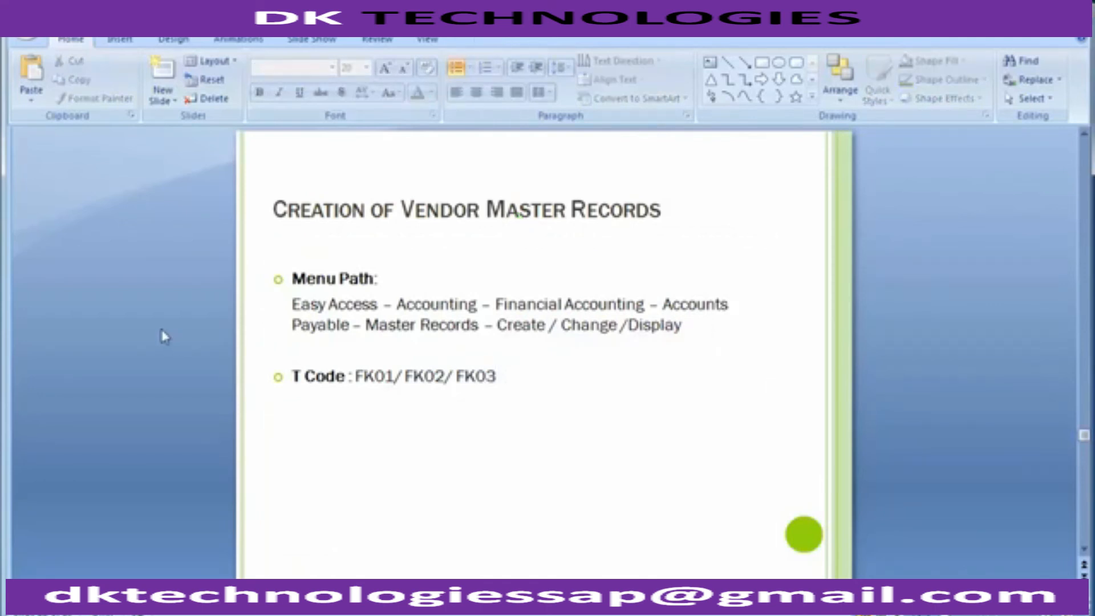